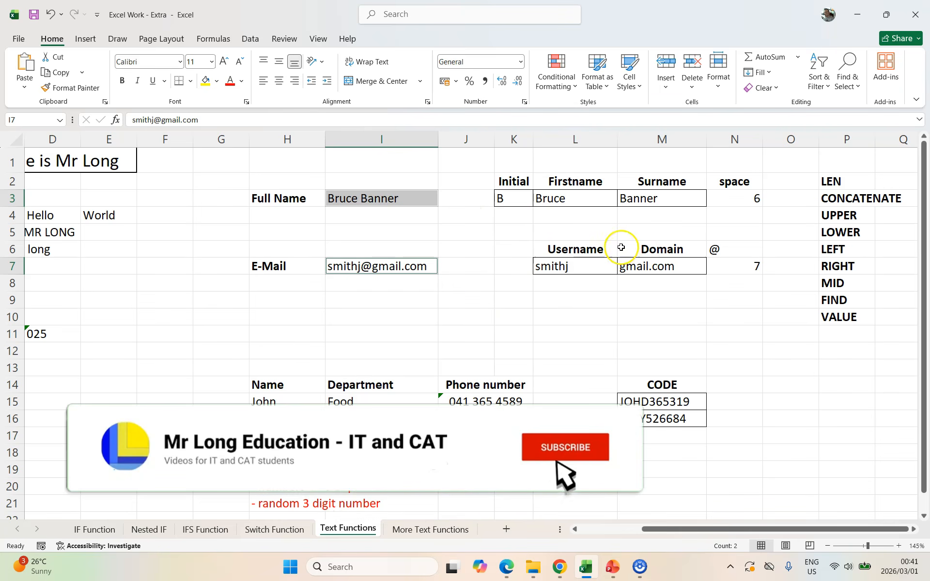
Step: Examine the FIND, LEFT and MID formulas that split the full name in row 3 and the e-mail address in row 7
click(357, 200)
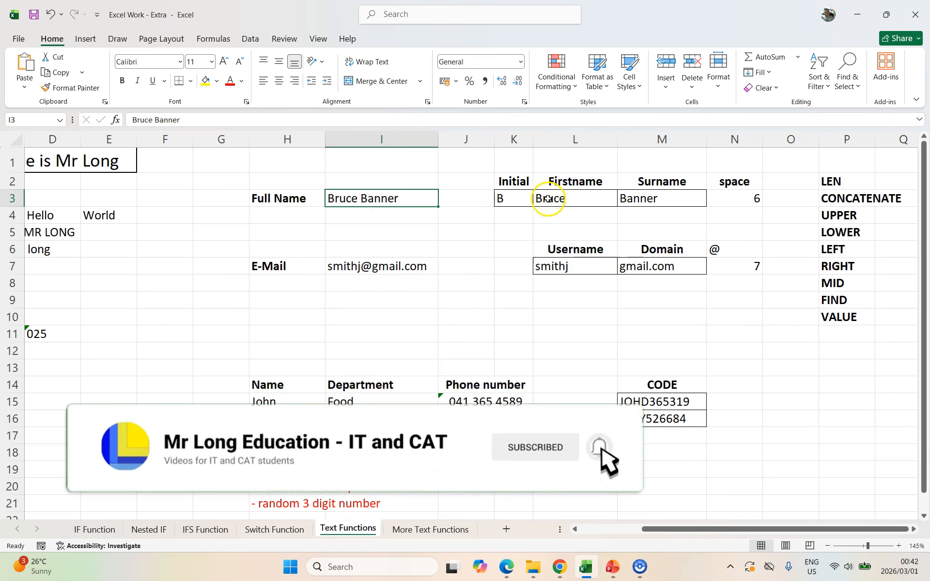
click(741, 199)
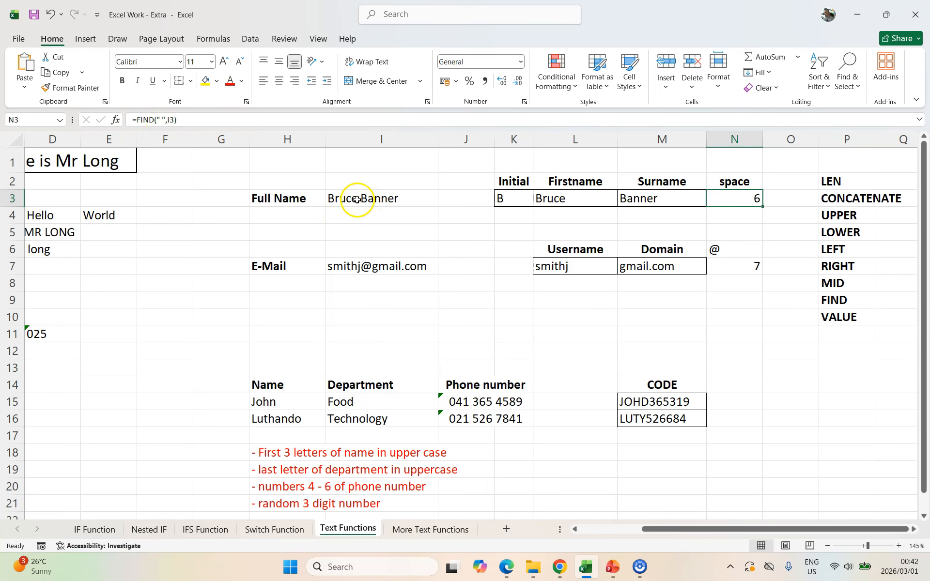
click(571, 196)
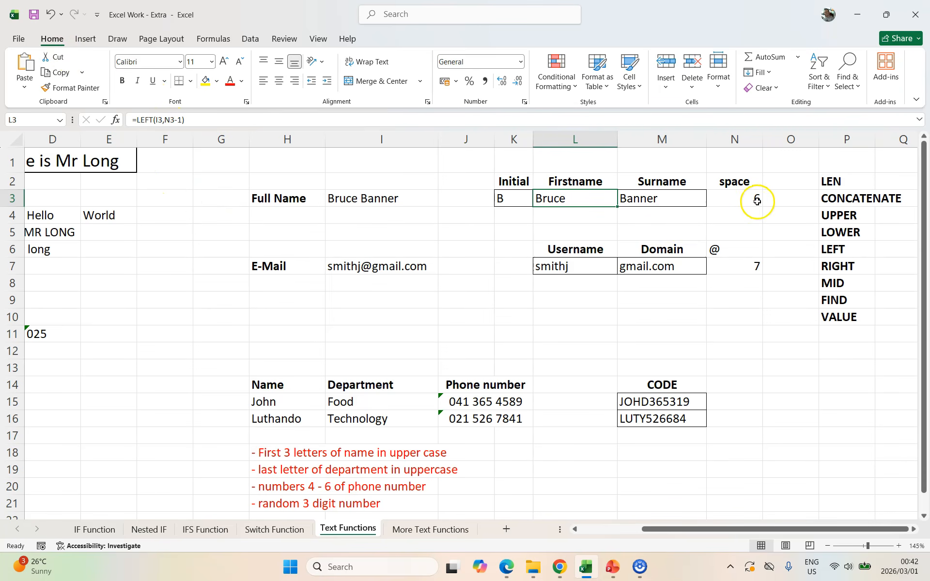
click(664, 192)
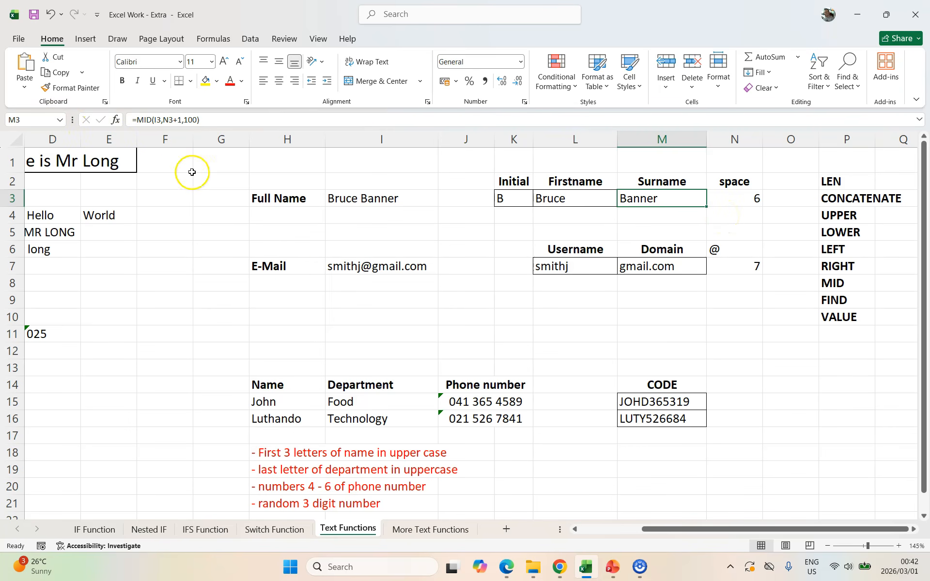
click(744, 270)
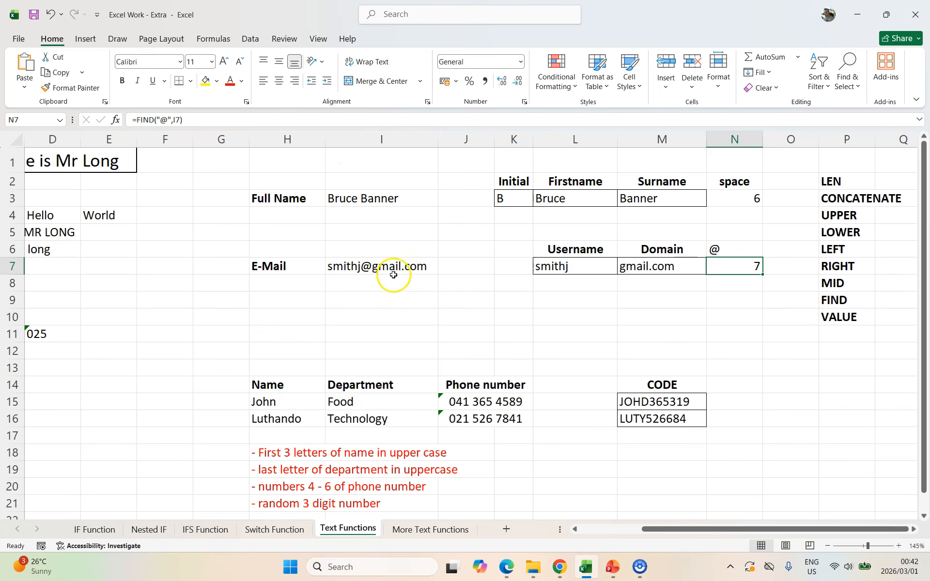
click(582, 264)
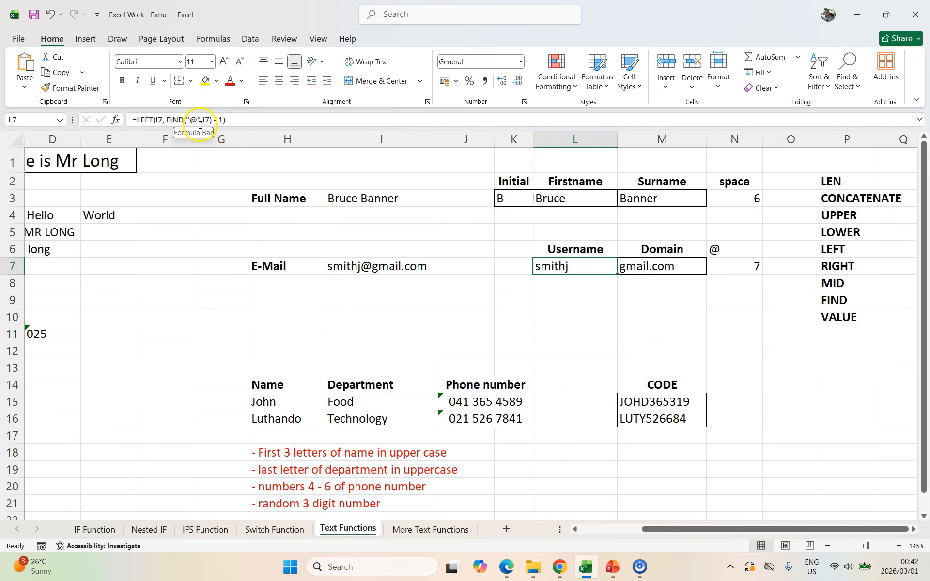
click(670, 267)
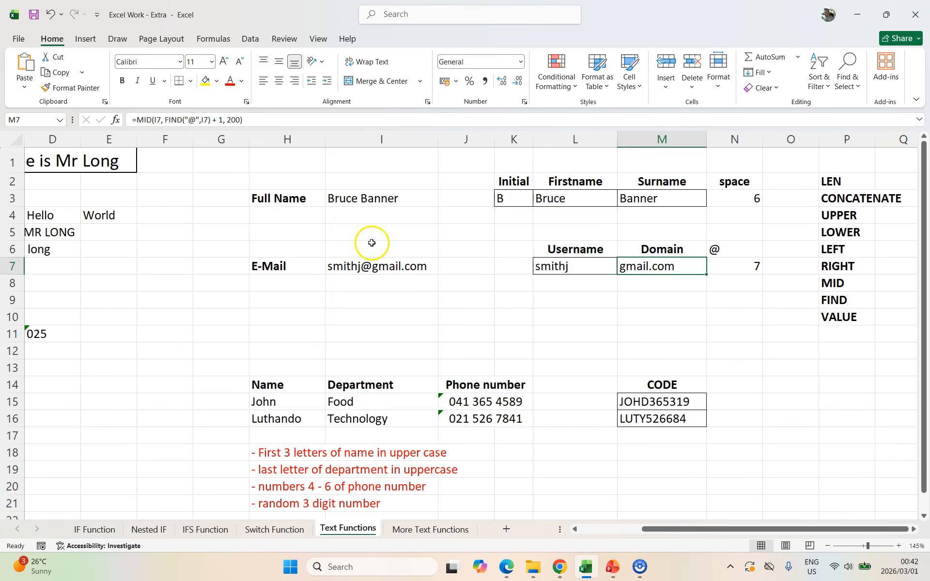
Step: Switch to the Office365 workbook in Chrome and extract the first name in C3 with =TEXTBEFORE(B3," ",1)
click(559, 566)
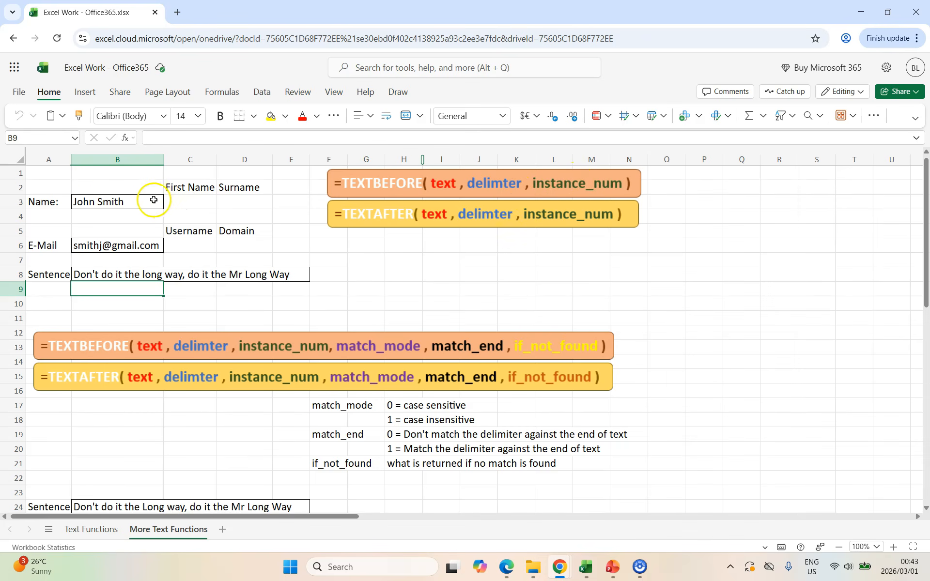
click(97, 202)
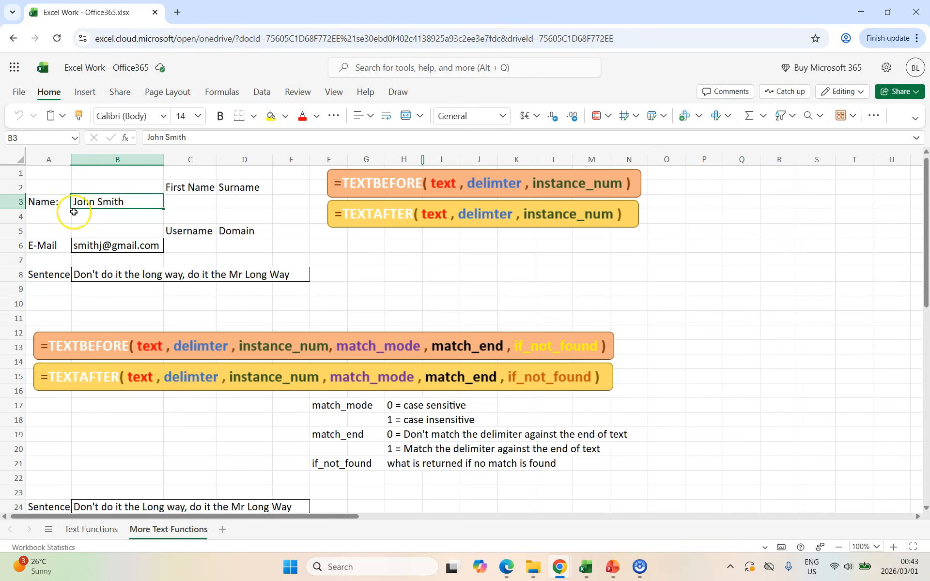
key(Right)
text(=textbefore()
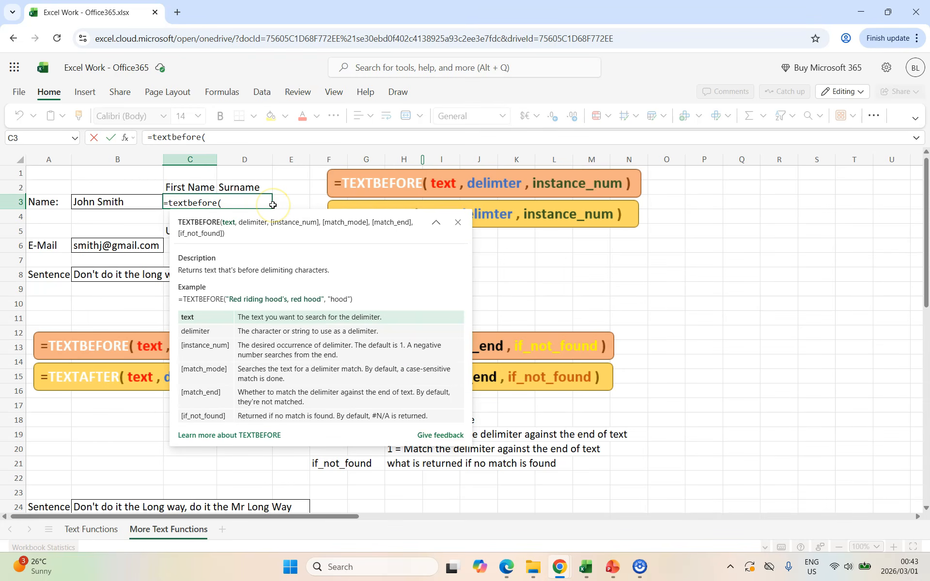
click(118, 201)
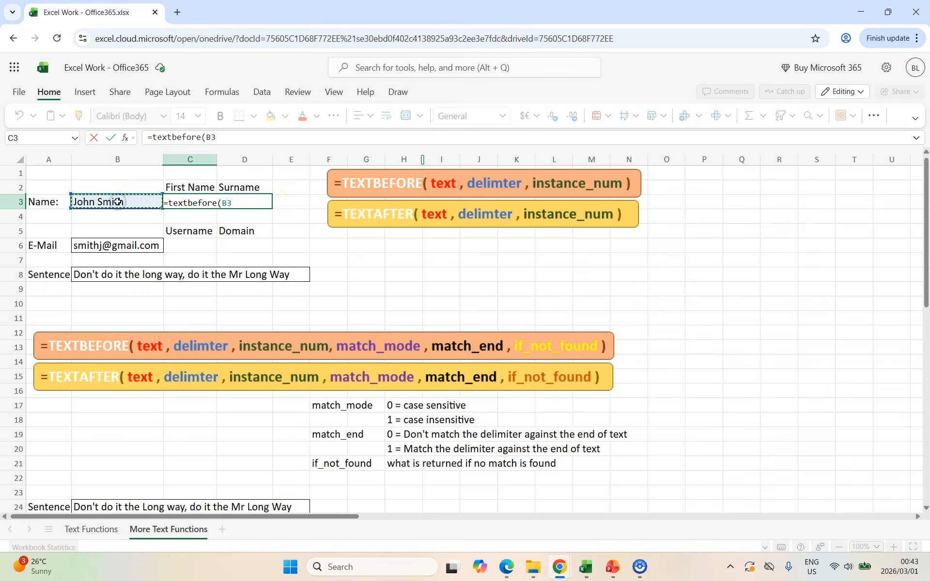
text(,)
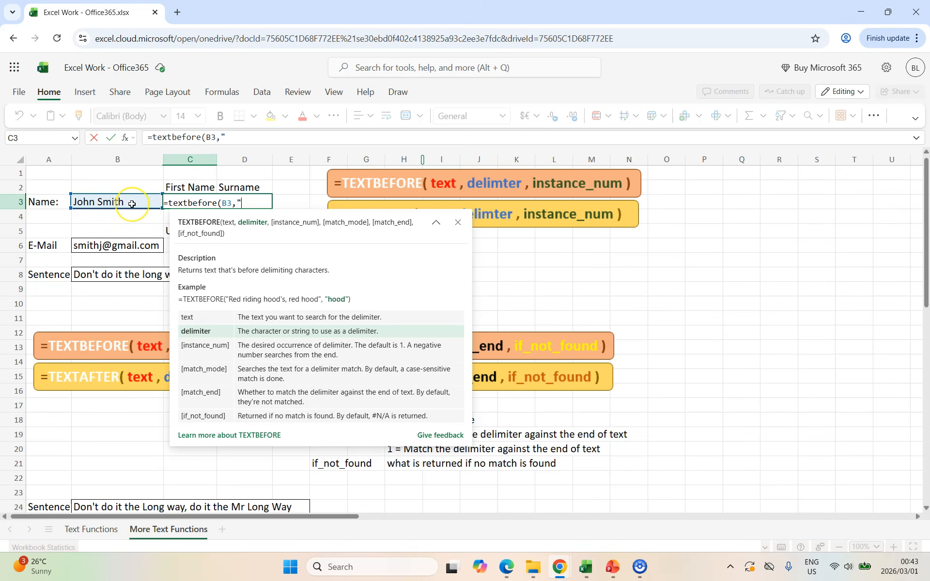
text(" ",)
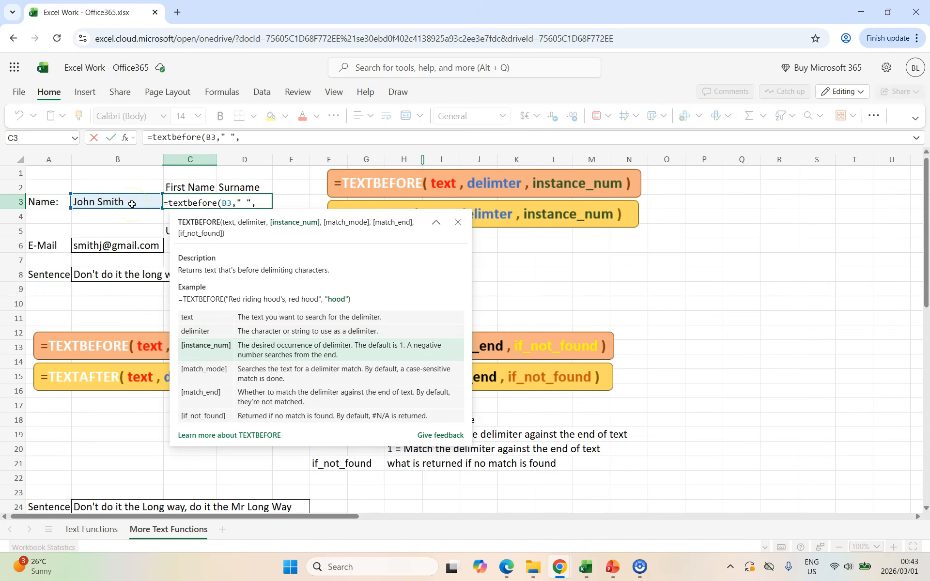
text(1))
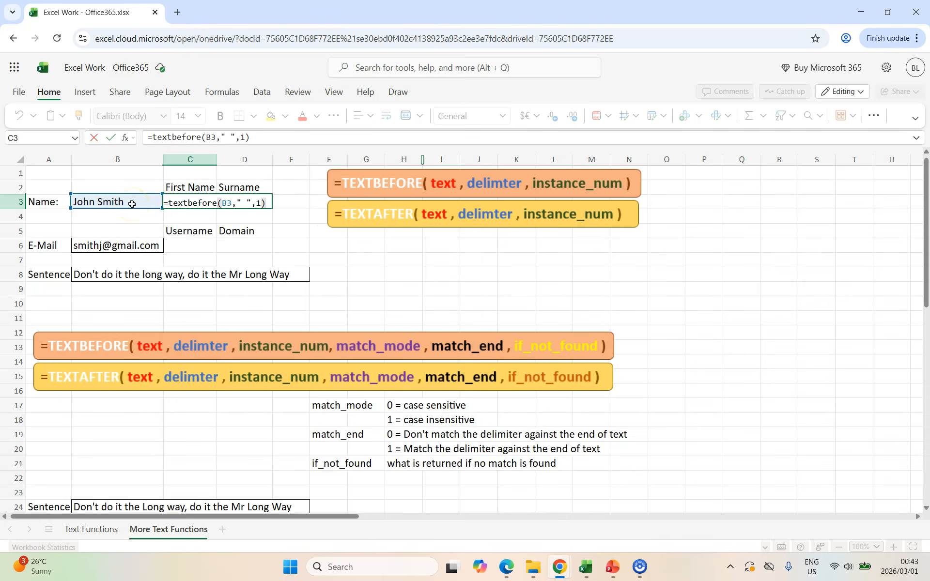
key(Return)
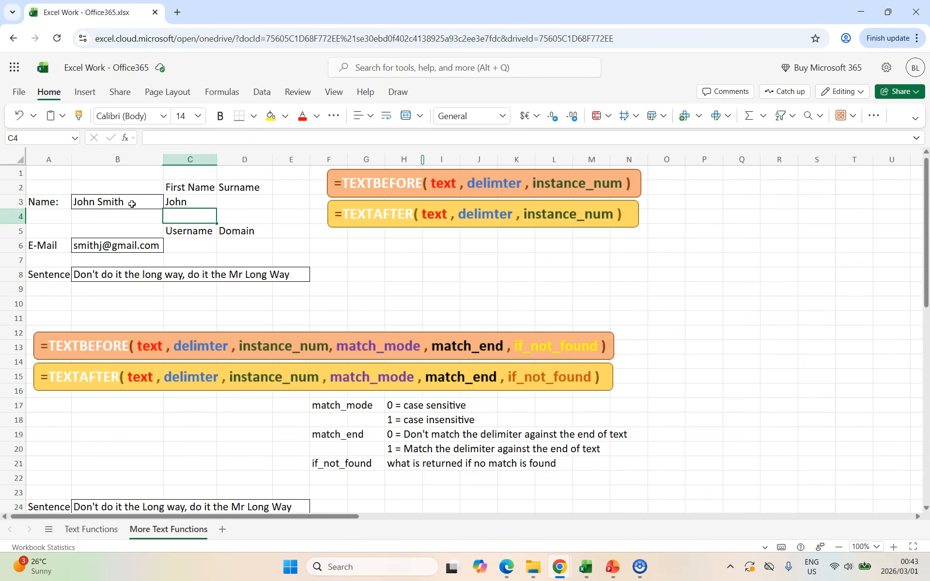
click(177, 202)
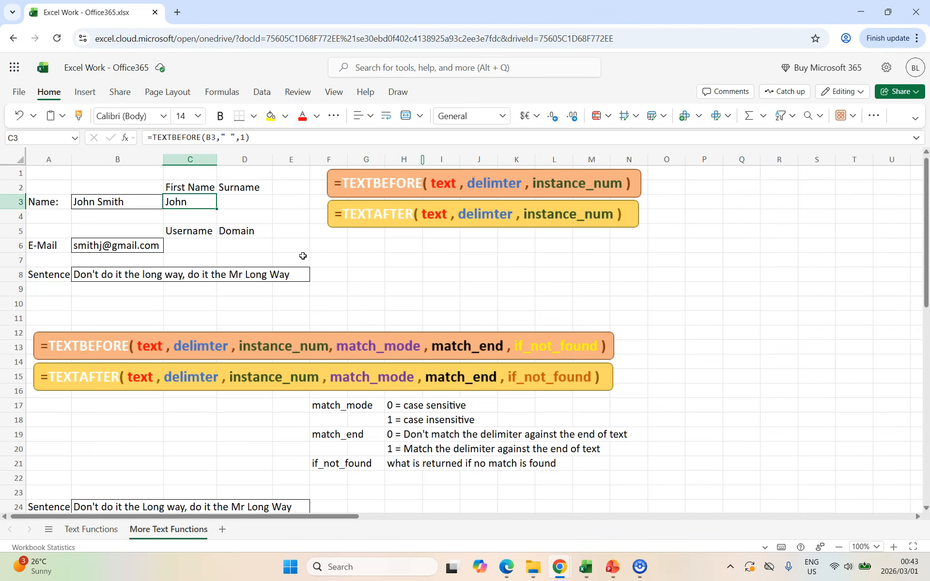
Step: Extract the surname in D3 with the formula =TEXTAFTER(B3," ",1)
click(245, 202)
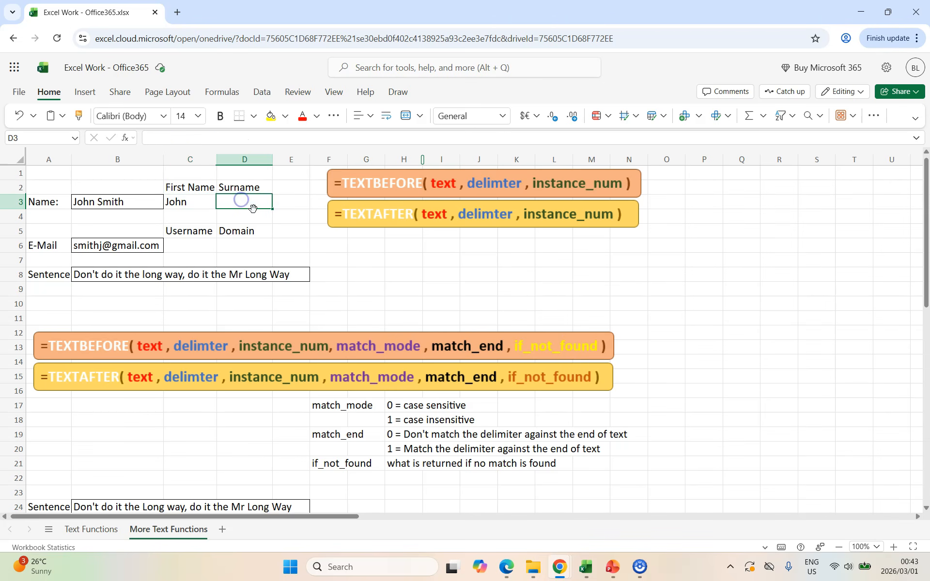
text(=textafter()
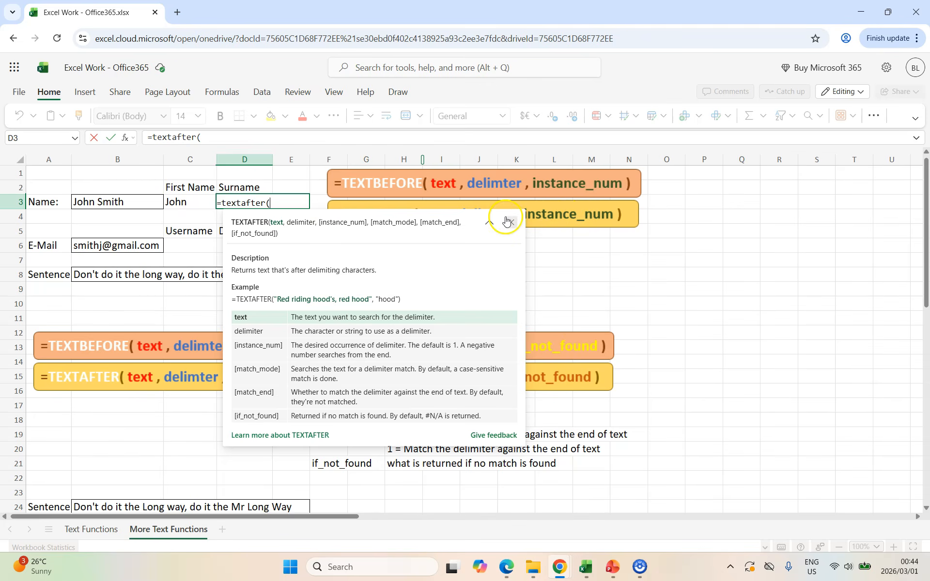
click(98, 203)
text(,)
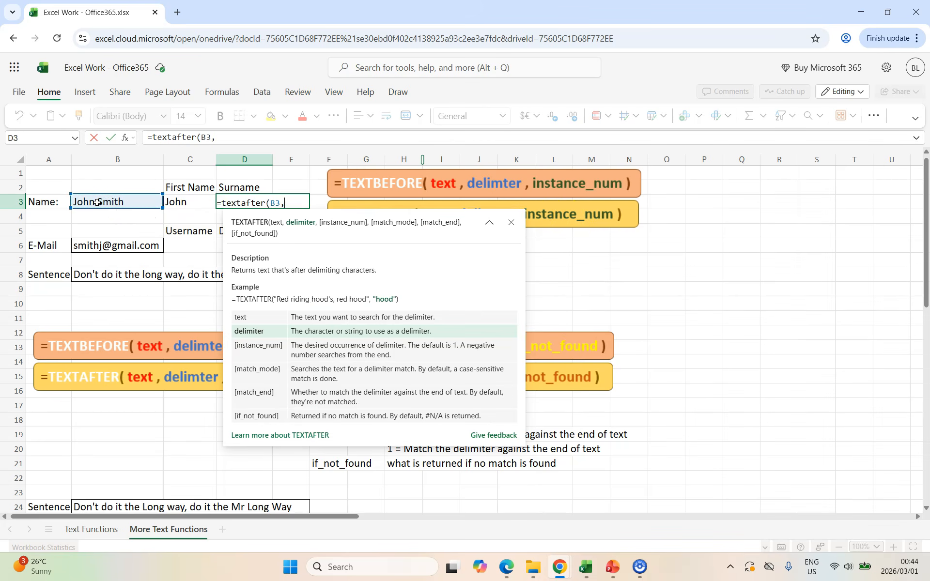
text(" ",1))
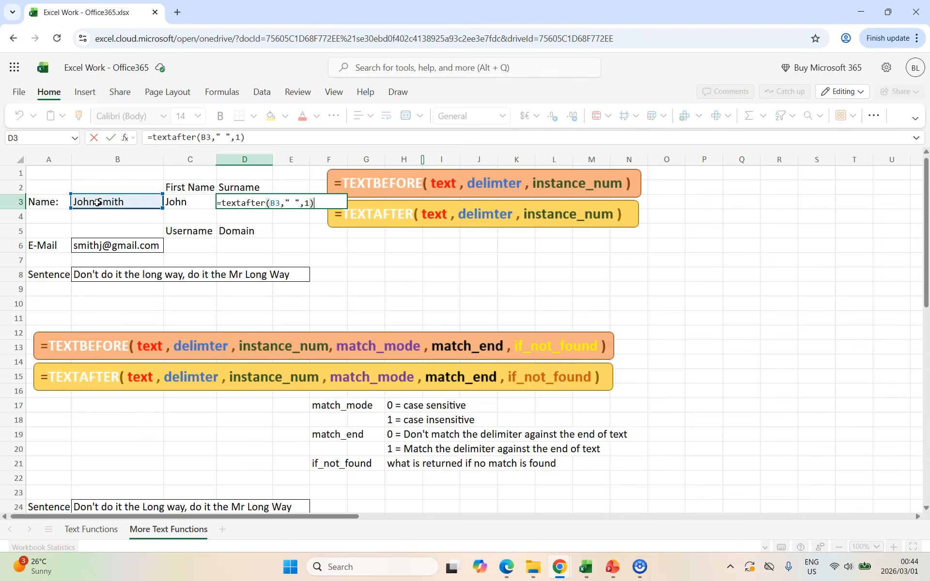
key(Return)
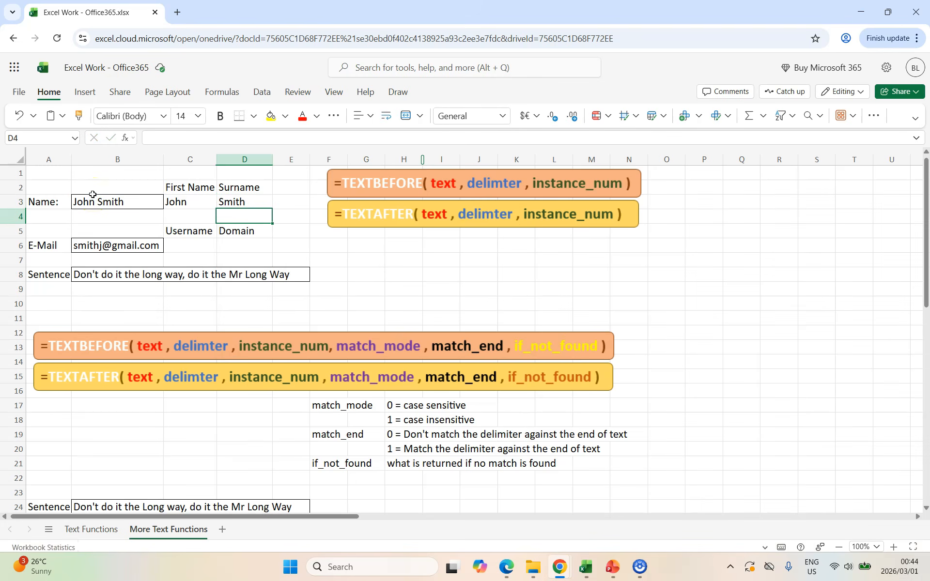
Step: Extract the e-mail username in C6 with the formula =TEXTBEFORE(B6,"@",1)
click(189, 244)
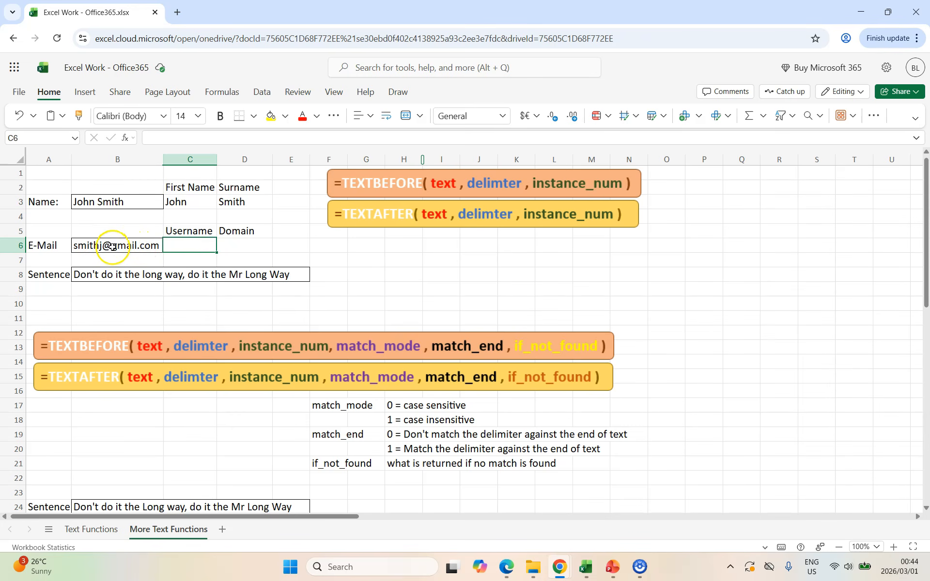
text(=textbefore()
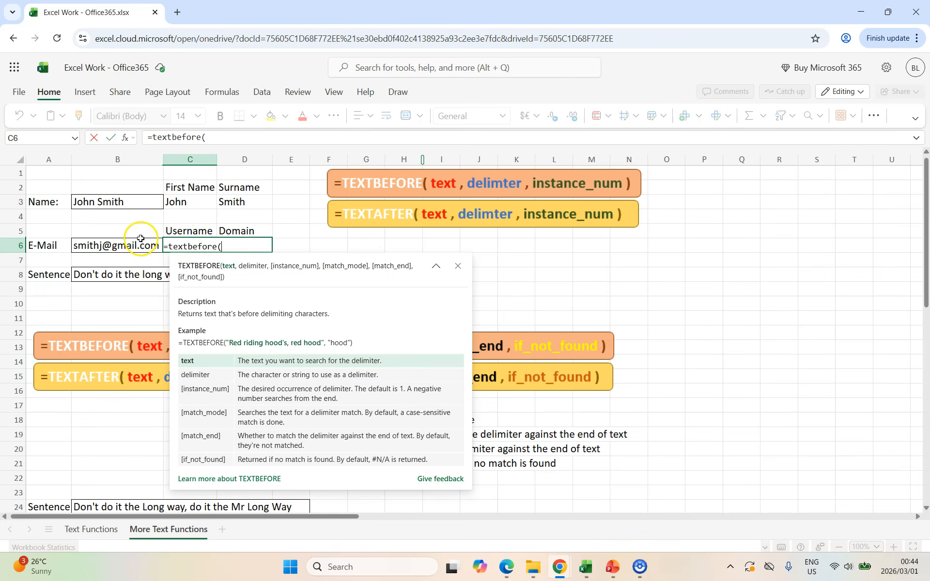
click(116, 245)
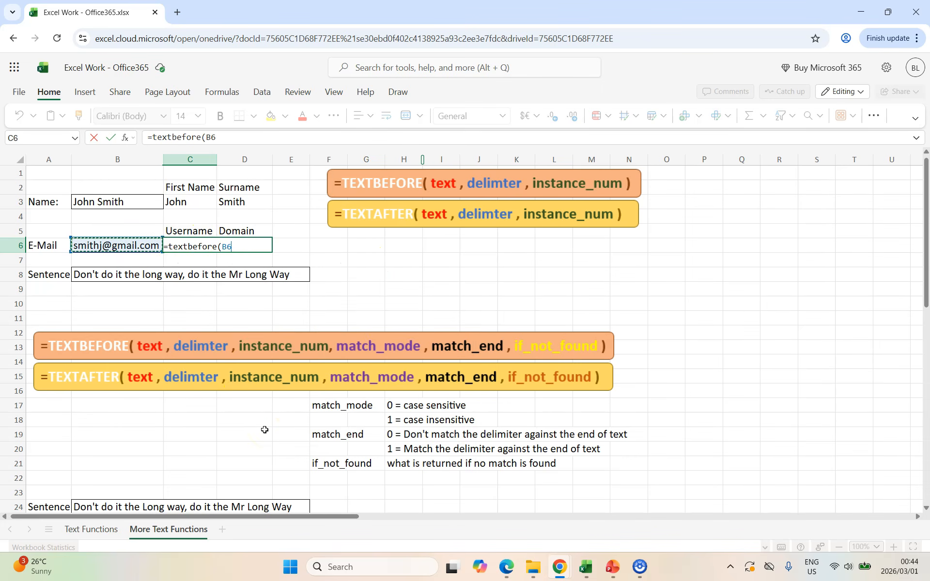
text(,)
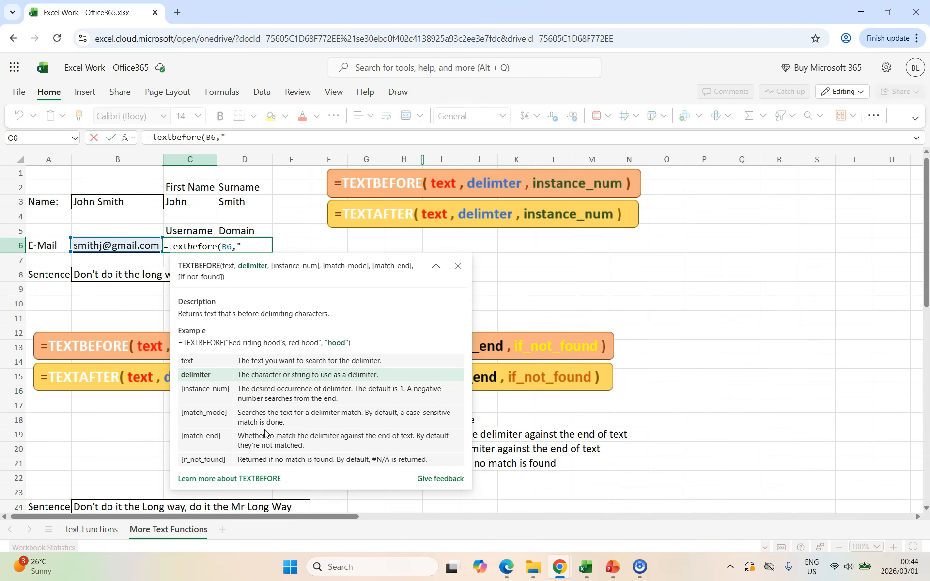
text("@",1)
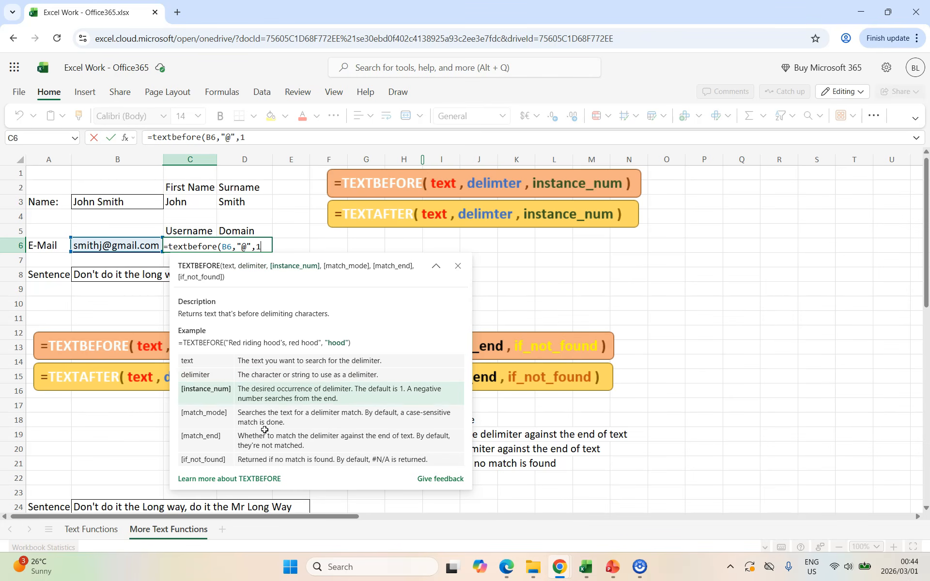
text())
key(Return)
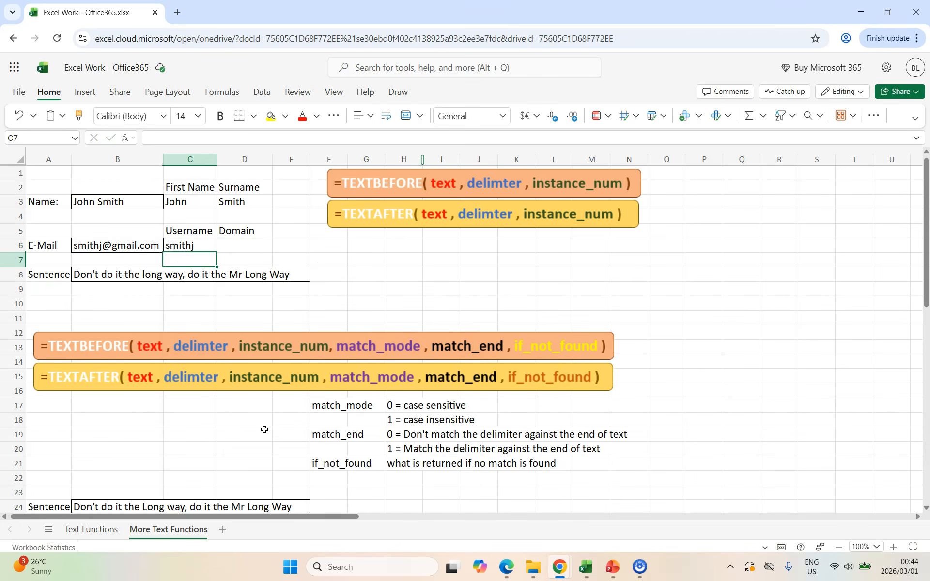
Step: Extract the e-mail domain in D6 with the formula =TEXTAFTER(B6,"@",1)
key(Up)
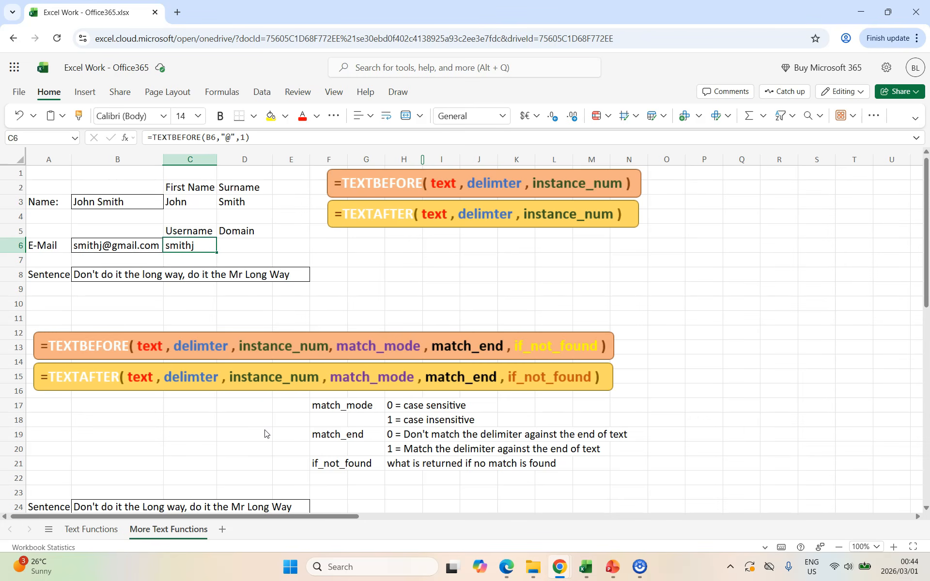
key(Right)
text(=)
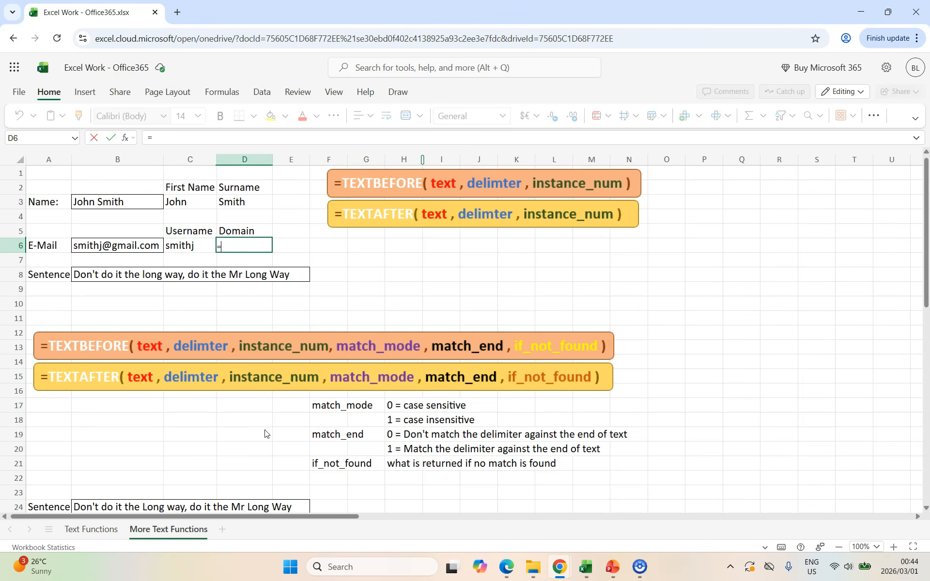
text(textafter()
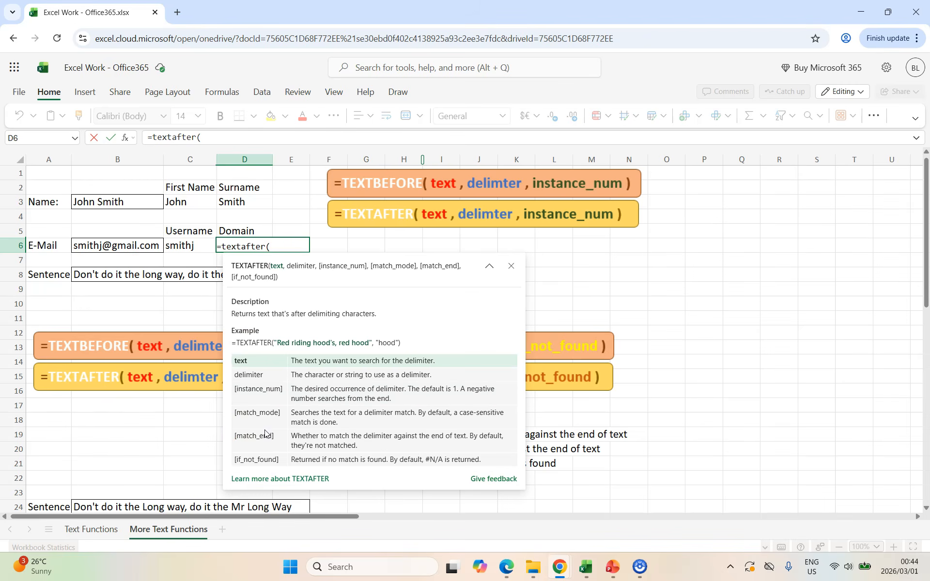
click(127, 244)
text(,)
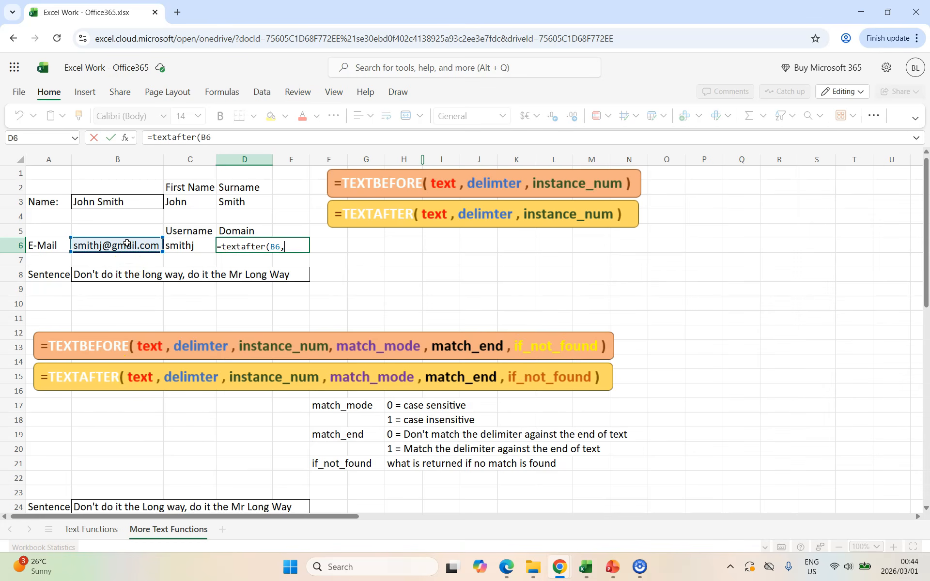
text("@",1)
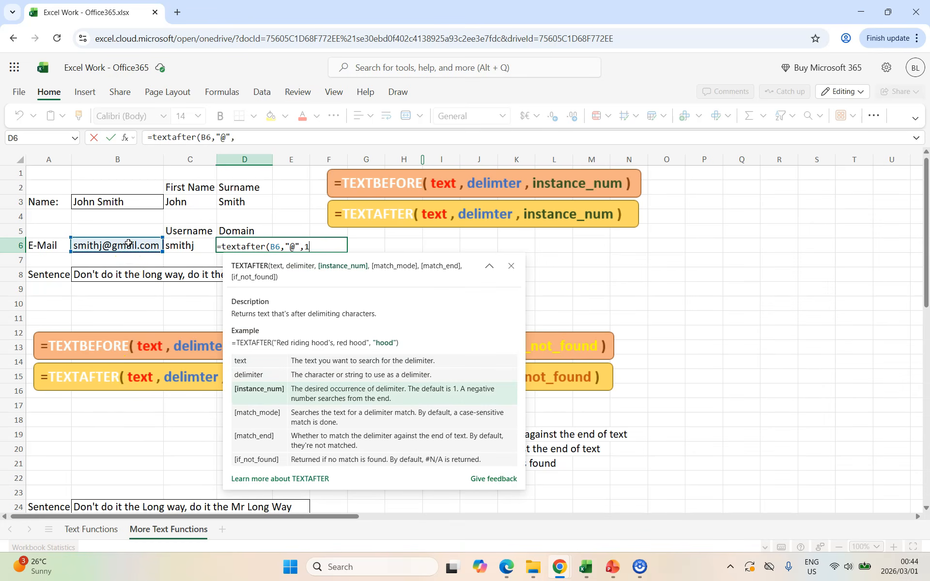
text())
key(Return)
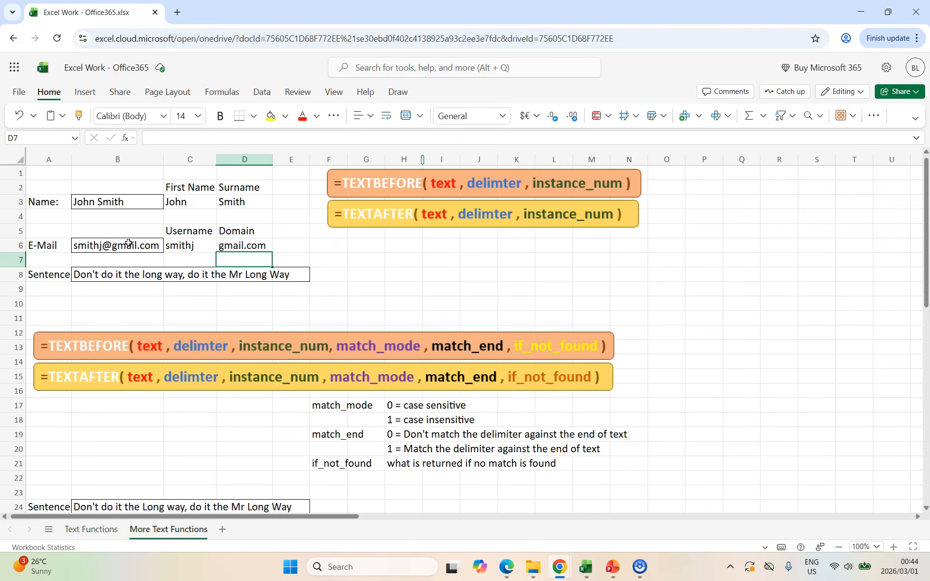
Step: Extract the sentence's text before the first space in G8 with the formula =TEXTBEFORE(B8," ",1)
click(133, 275)
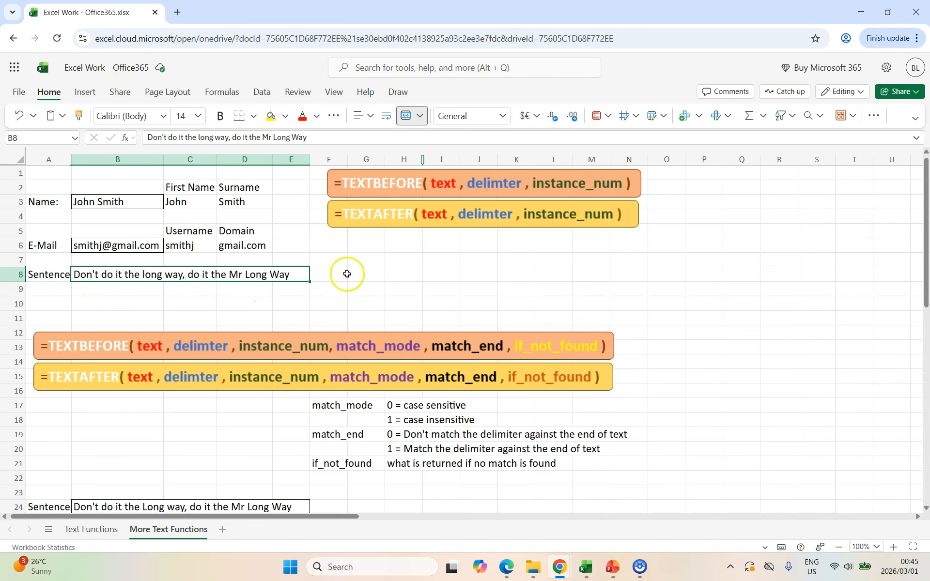
click(364, 273)
text(=)
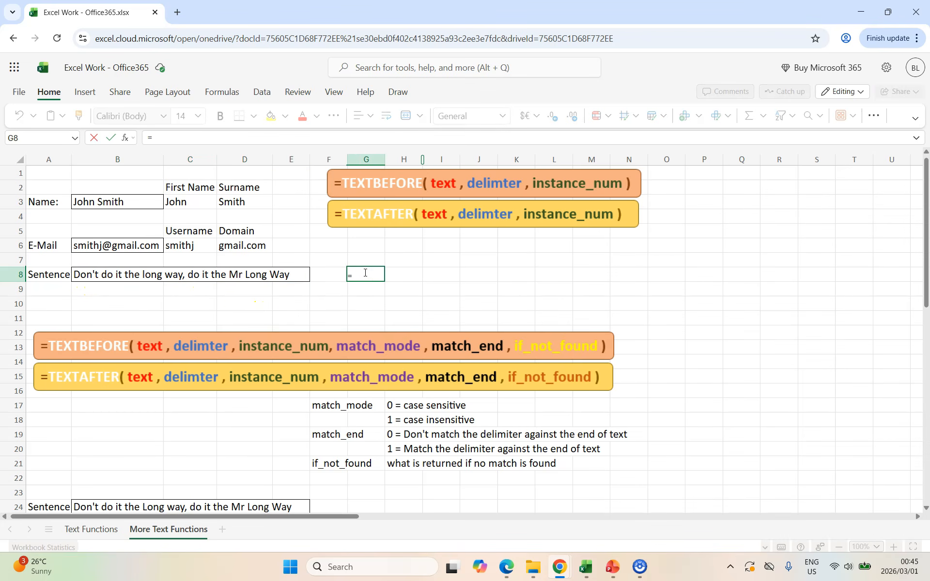
text(textbefore)
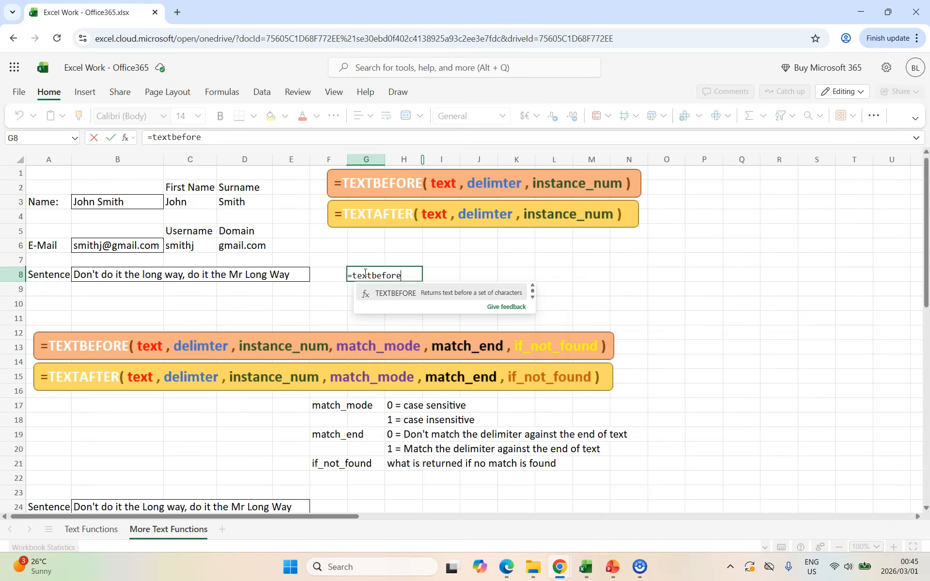
text(()
click(129, 274)
text(,)
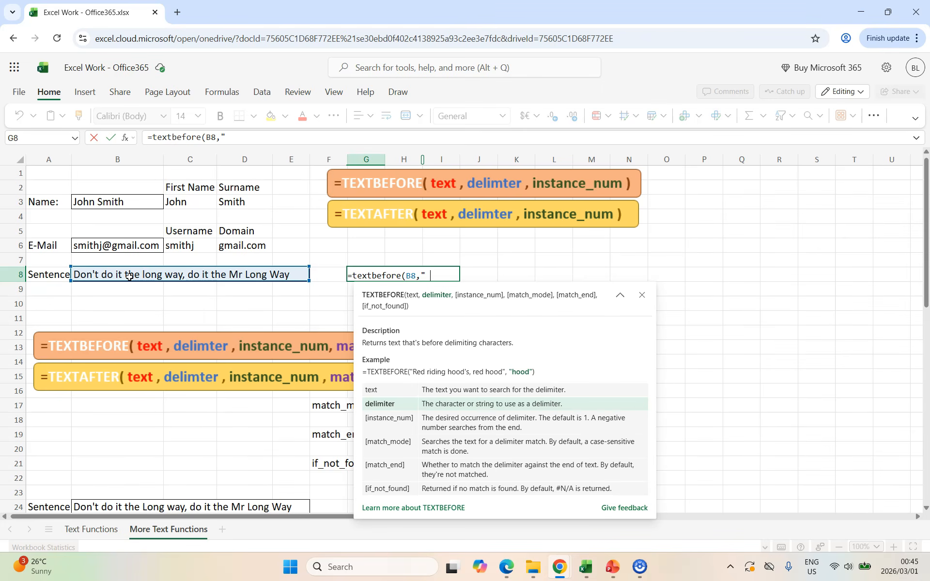
text(" ",1))
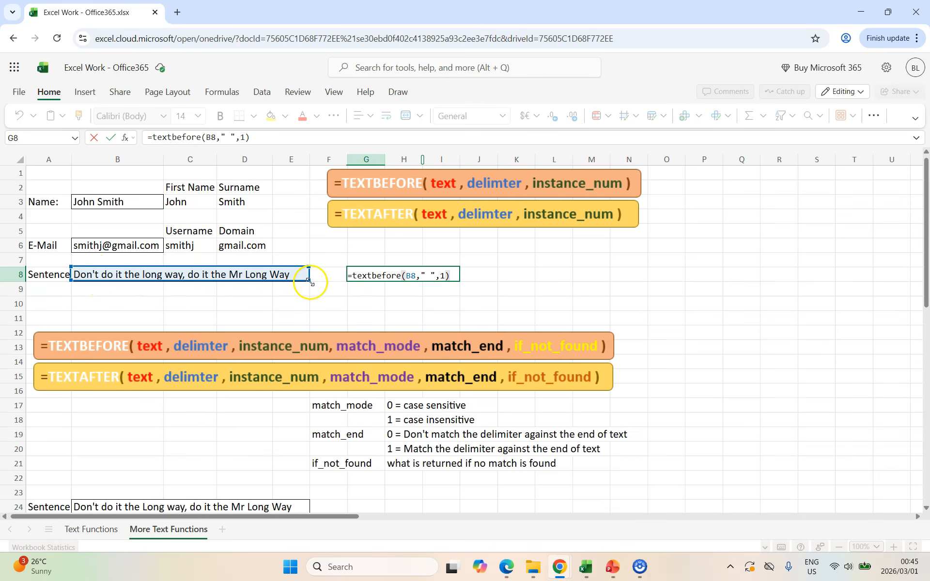
key(Return)
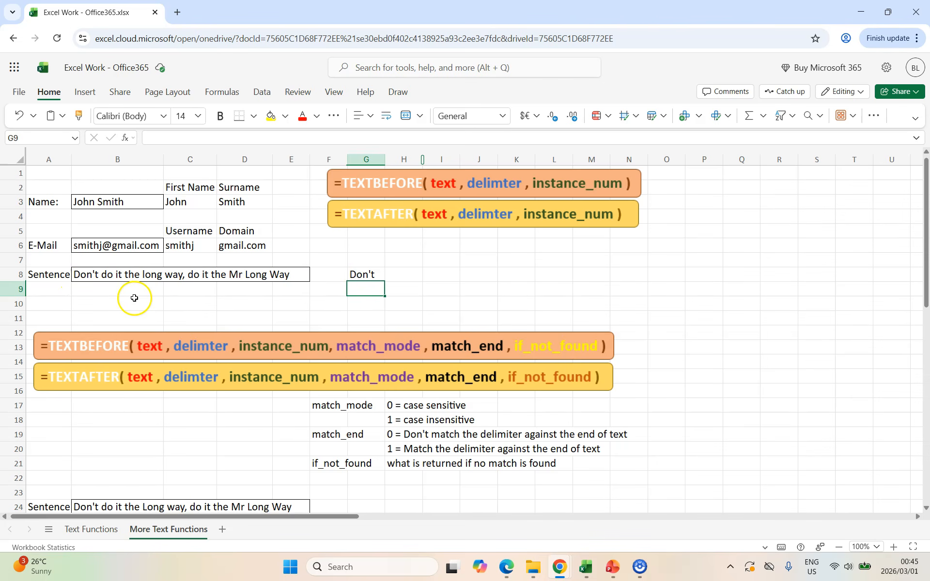
Step: Set the instance number in the G8 TEXTBEFORE formula to 2 and collapse the function's help description
click(360, 274)
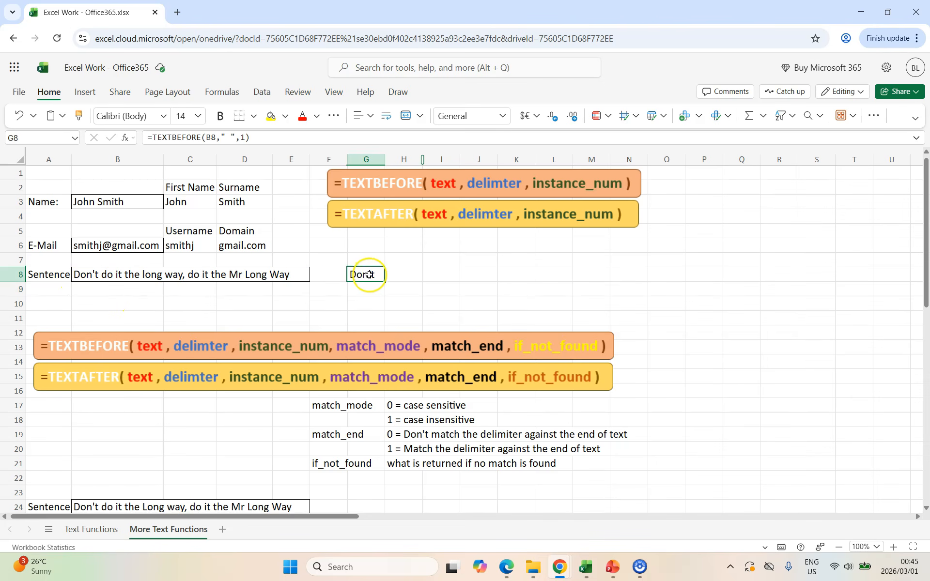
click(241, 137)
double_click(241, 138)
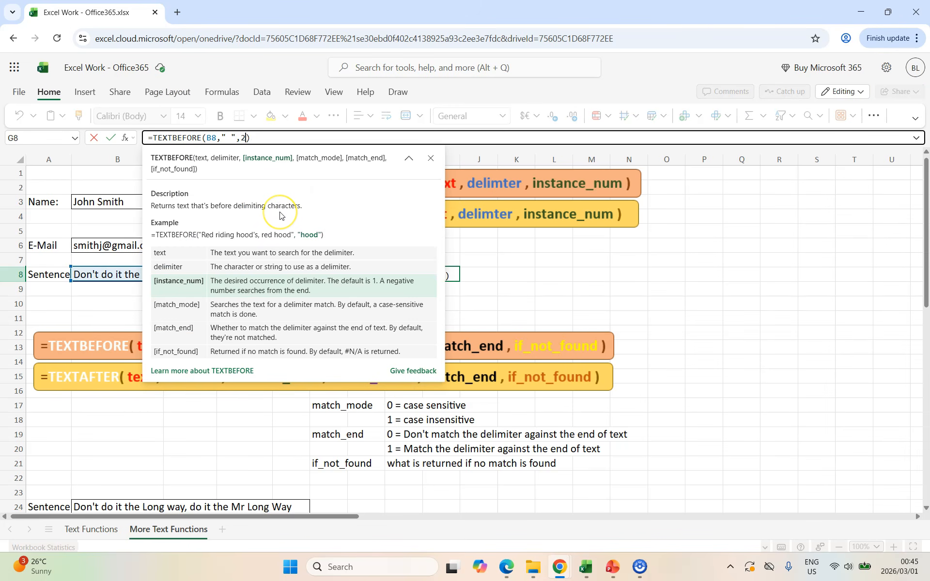
click(410, 159)
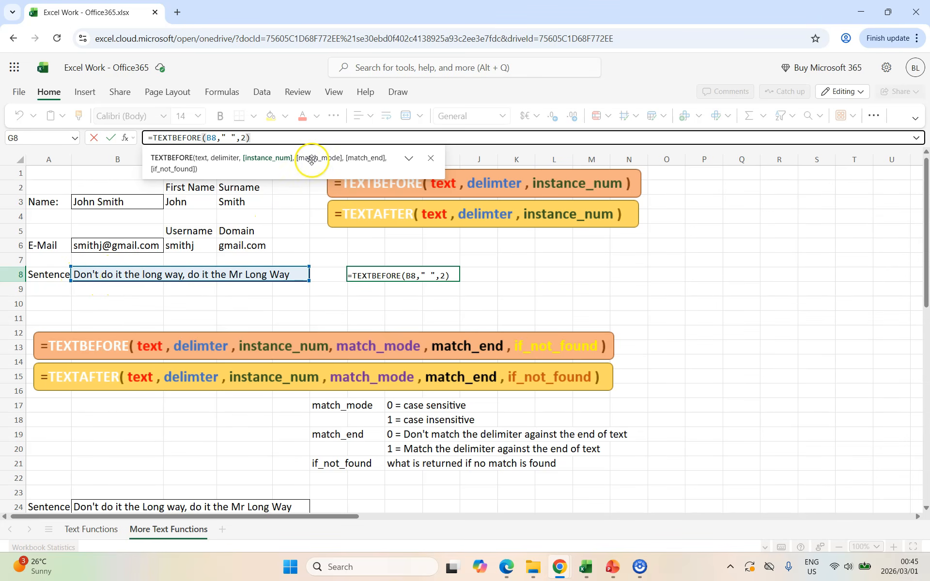
key(Return)
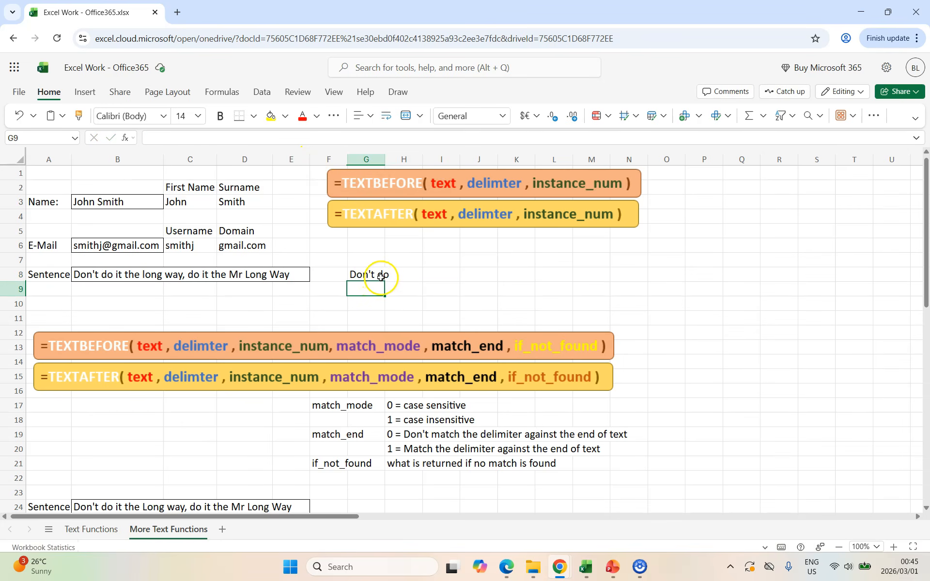
Step: Set the instance number in the G8 TEXTBEFORE formula to 5
click(373, 275)
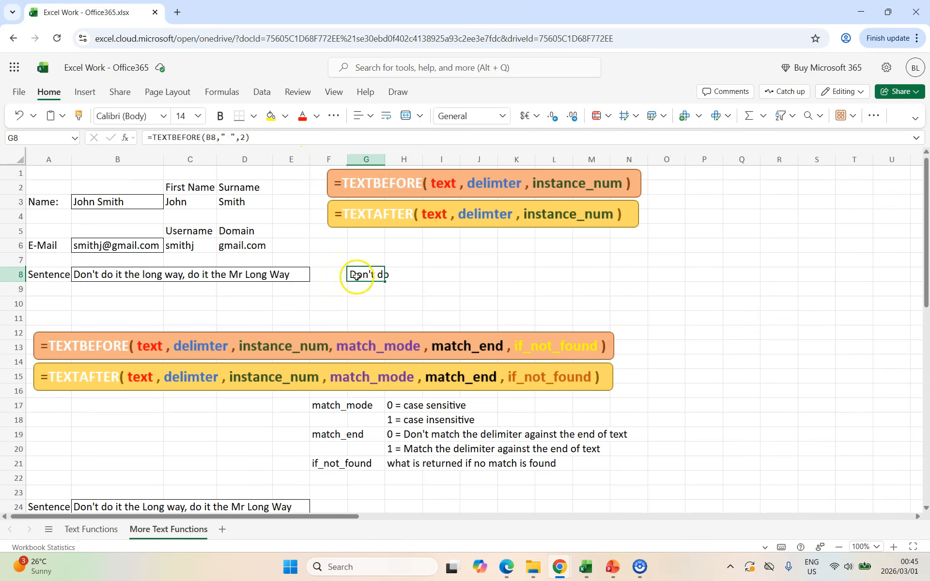
double_click(242, 137)
text(5)
key(Return)
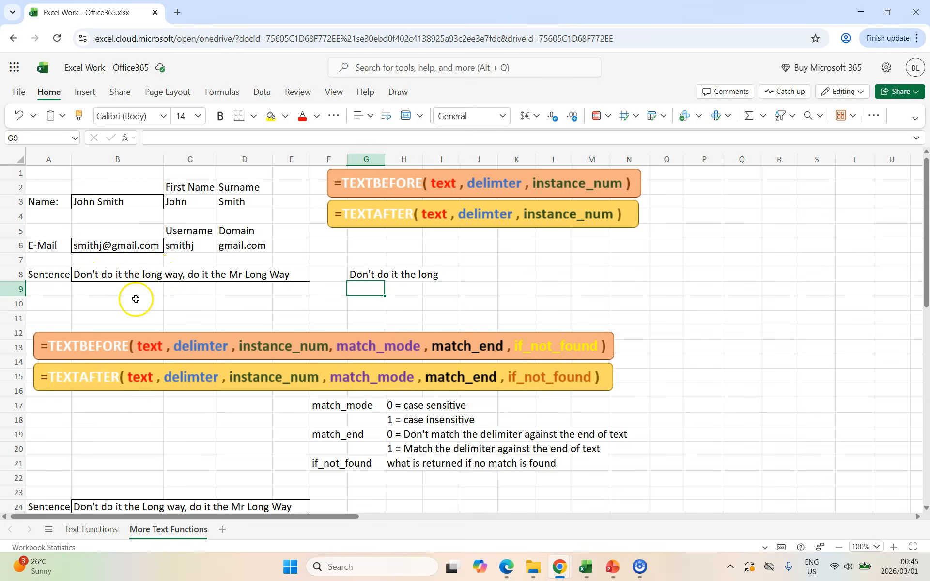
Step: Set the instance number in the G8 formula to -1 to count spaces from the end of the sentence
click(361, 274)
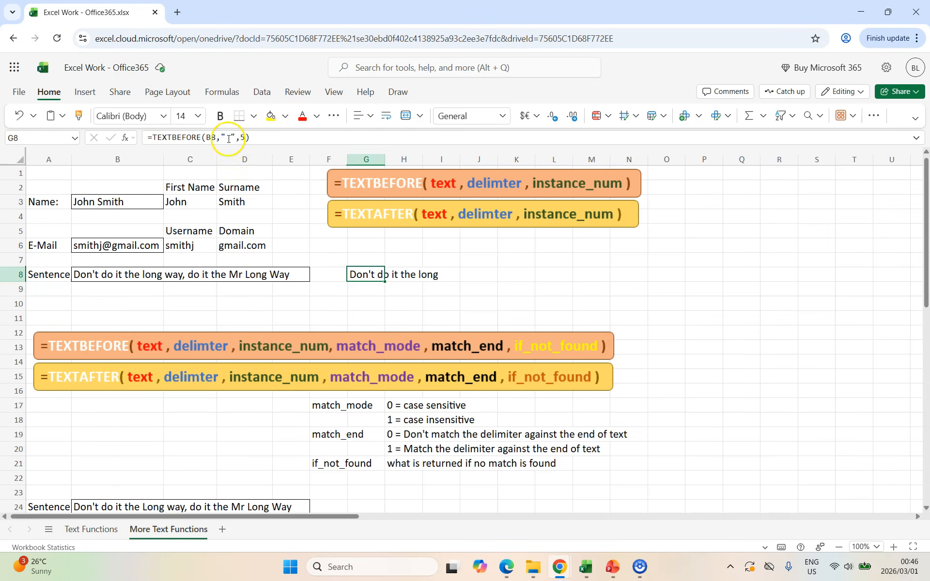
double_click(241, 137)
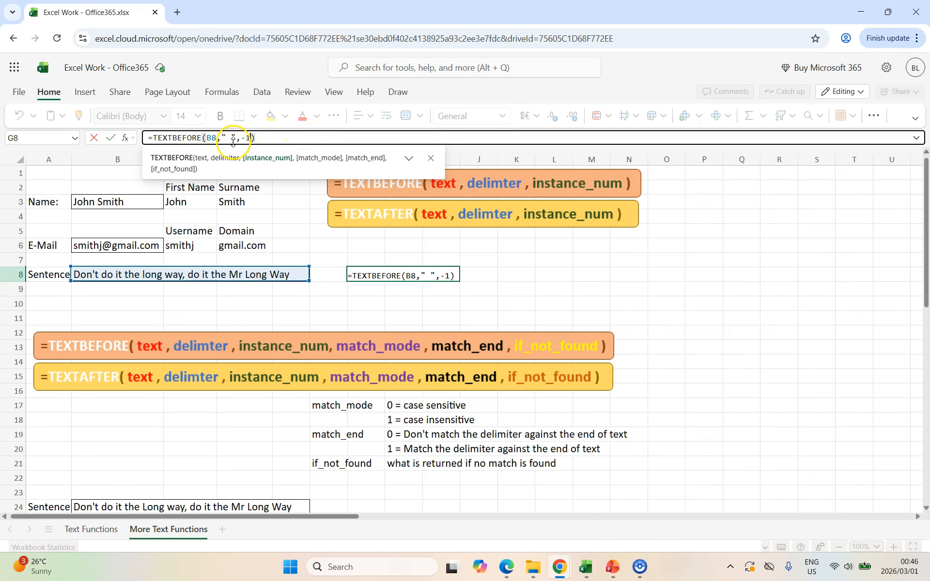
mouse_move(252, 137)
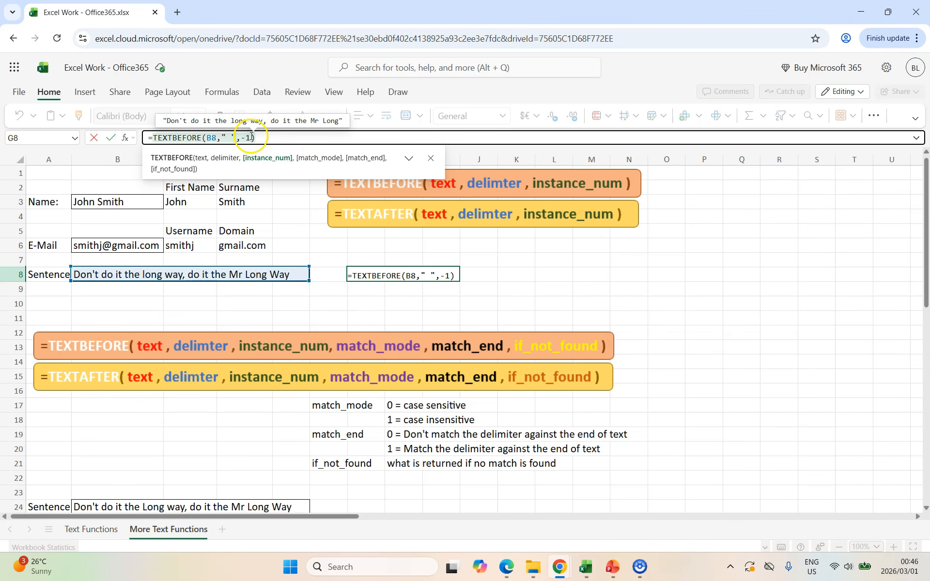
key(Return)
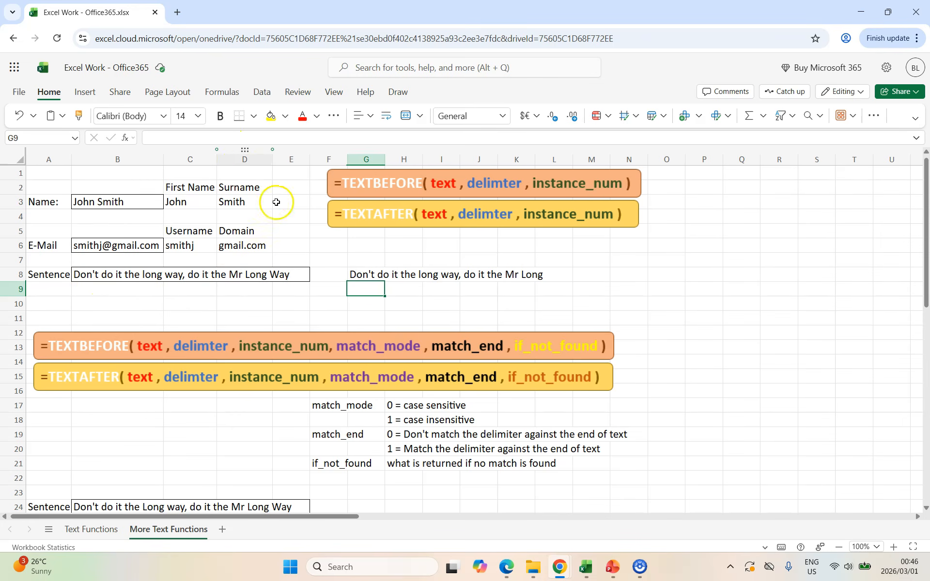
Step: Set the instance number in G8 to -2 to return the text before the second-to-last space
click(360, 274)
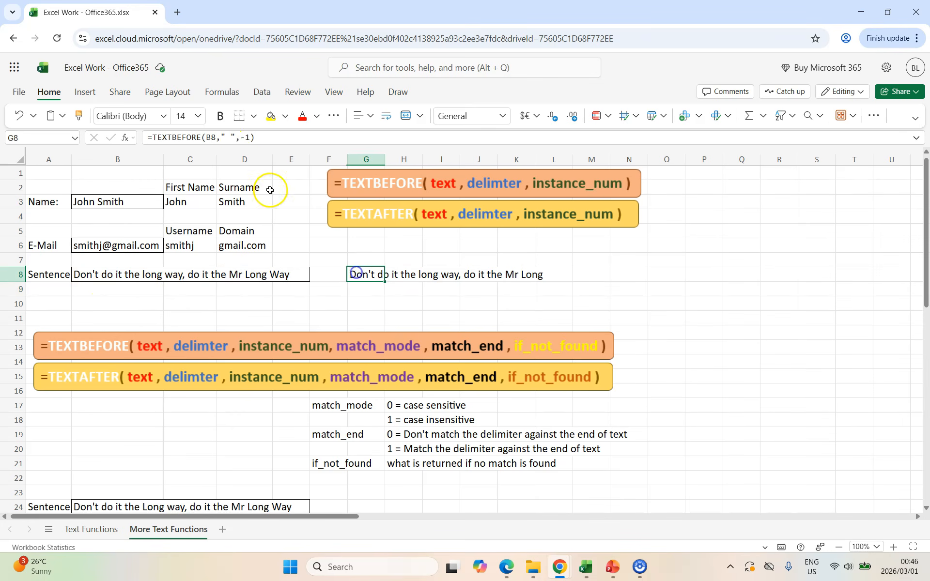
double_click(249, 139)
text(2)
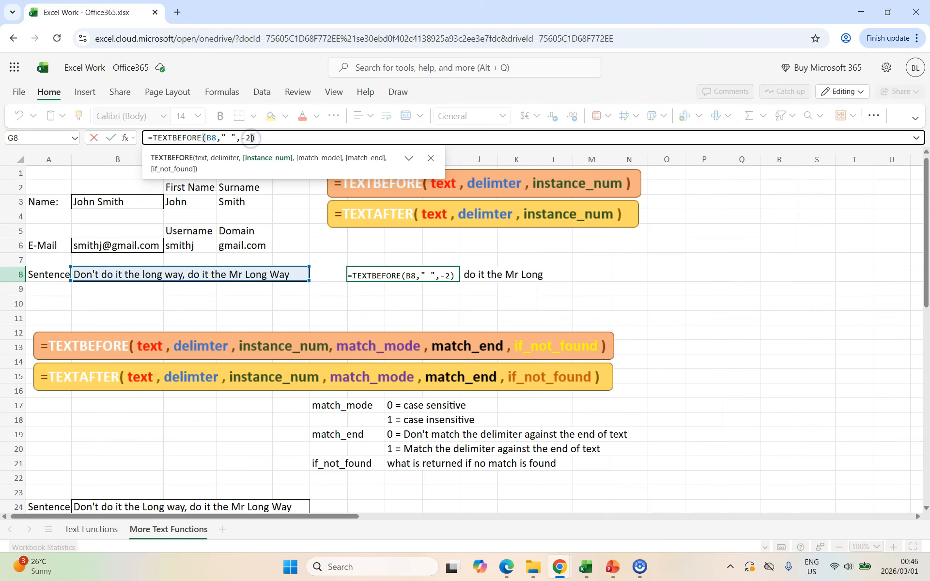
key(Return)
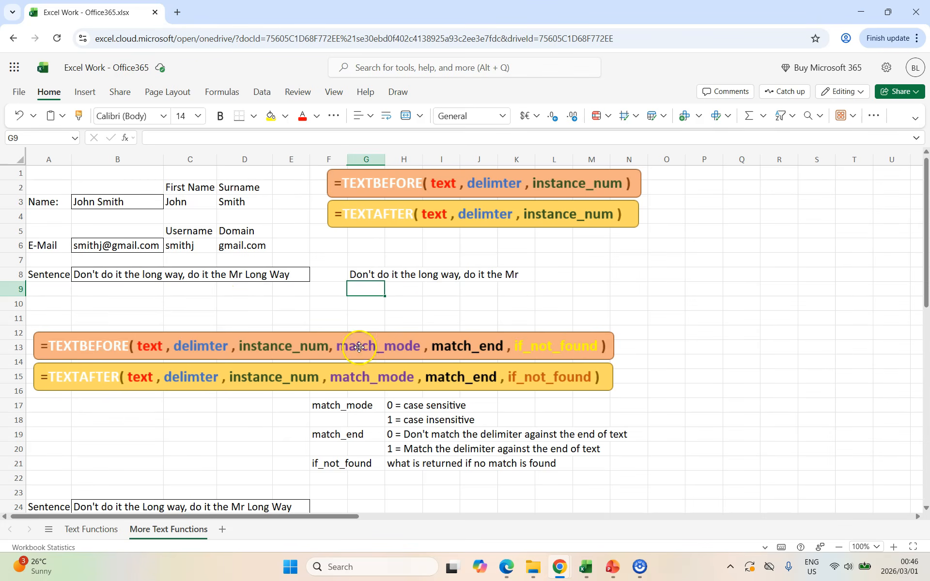
Step: Extract the text before the first "way" in G24 with a case-sensitive match, using =TEXTBEFORE(B24,"way",1,0)
scroll(271, 328, down, 3)
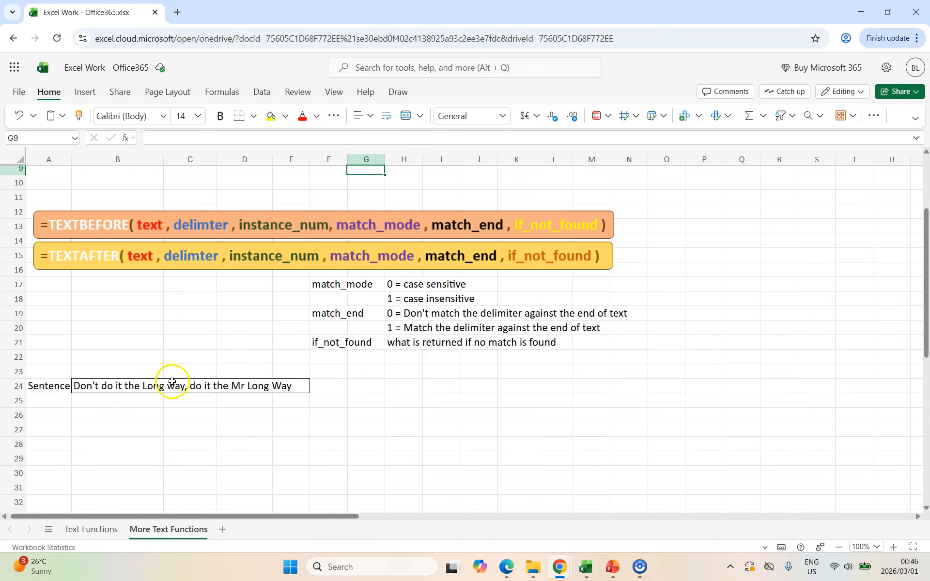
click(360, 386)
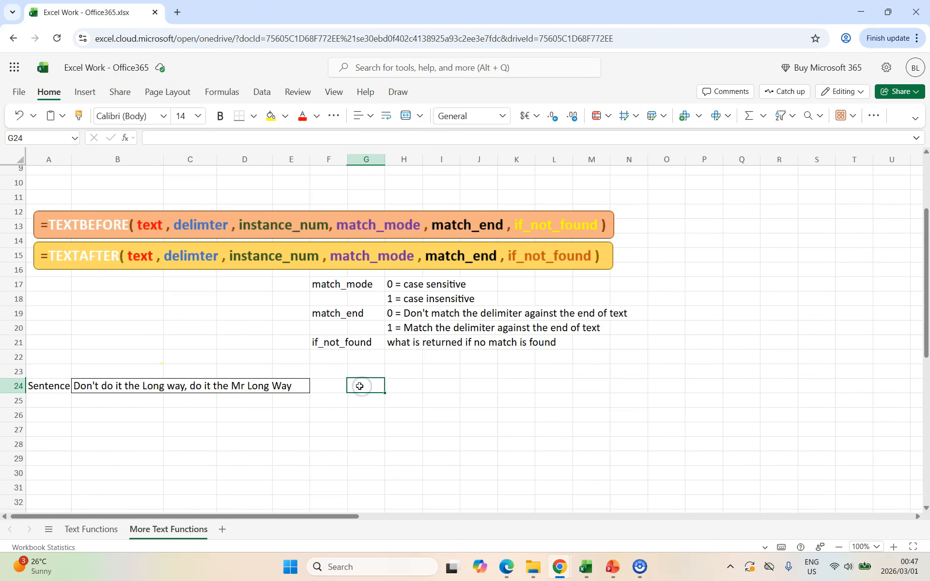
text(=textbefor)
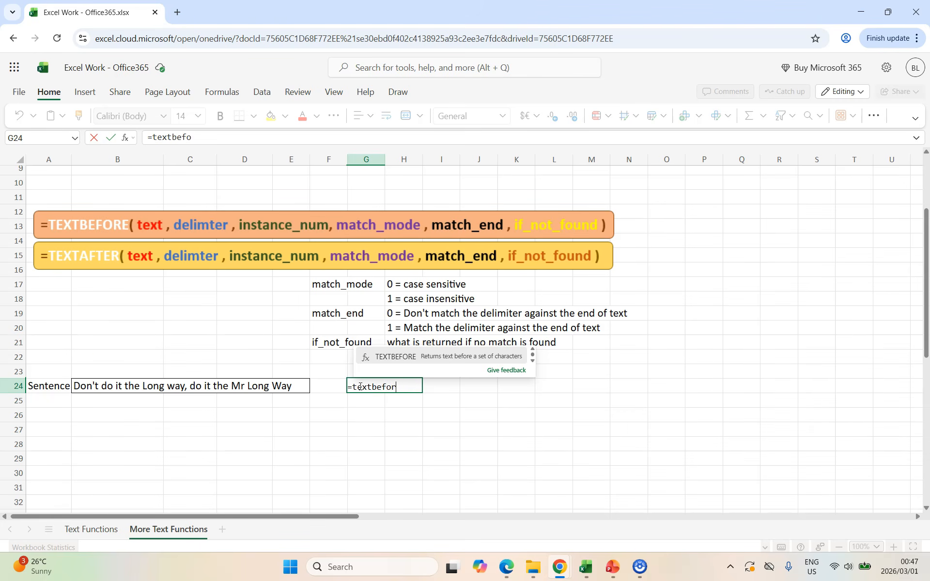
text(e()
click(125, 386)
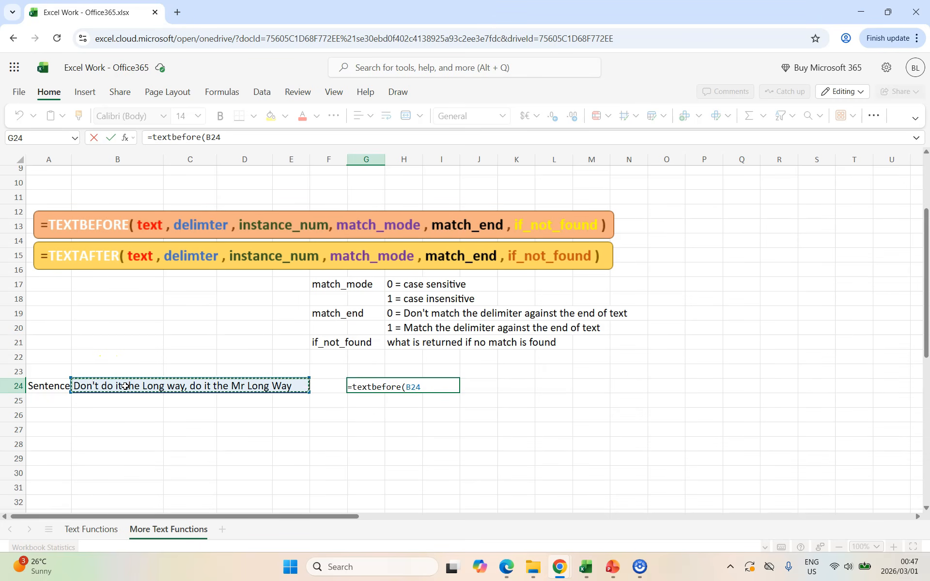
text(,"way",1,)
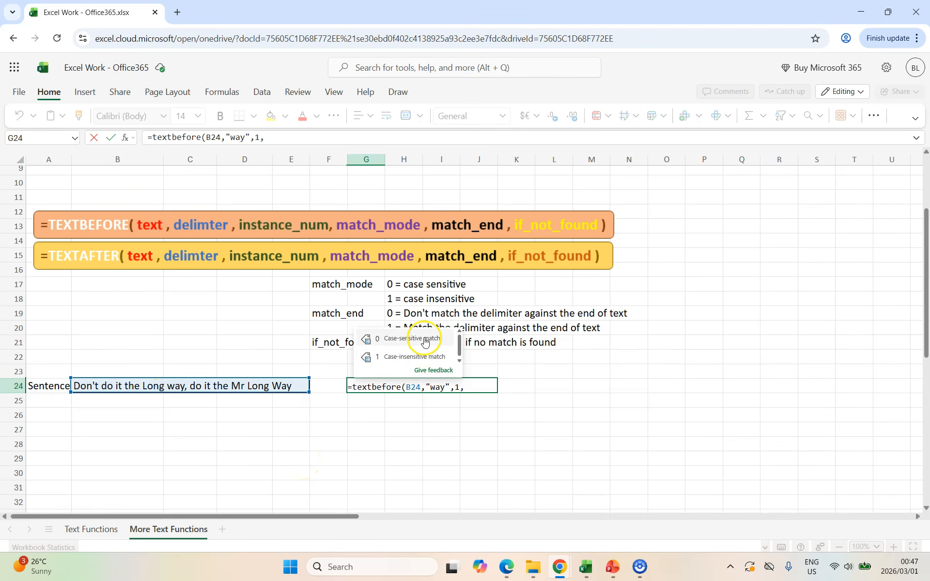
click(409, 338)
text())
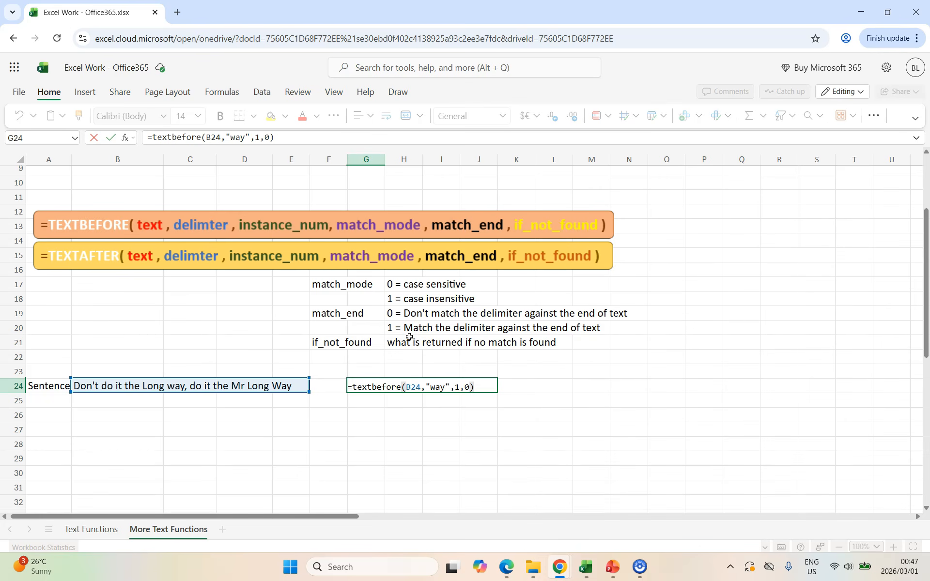
key(Return)
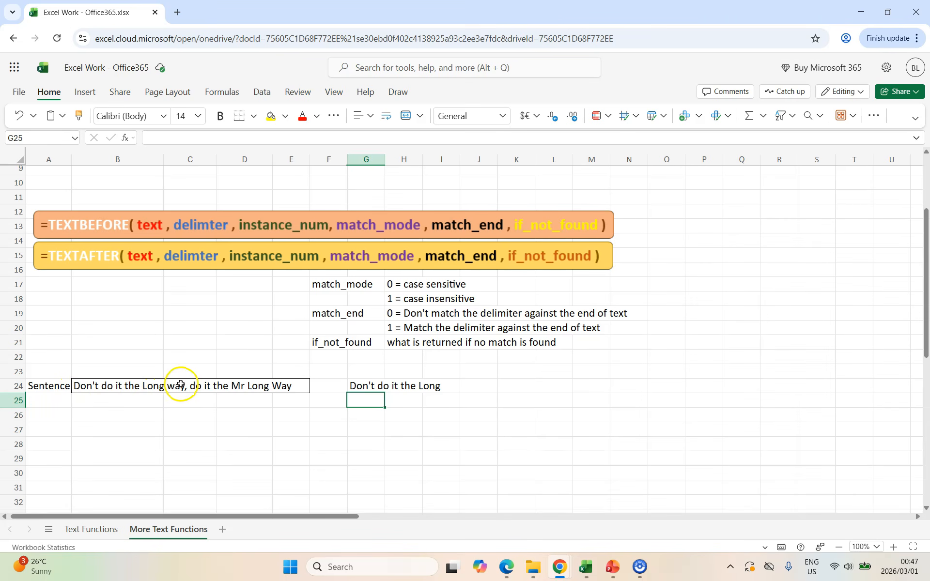
Step: Change the delimiter in the G24 formula to "Way" with a capital W
click(363, 387)
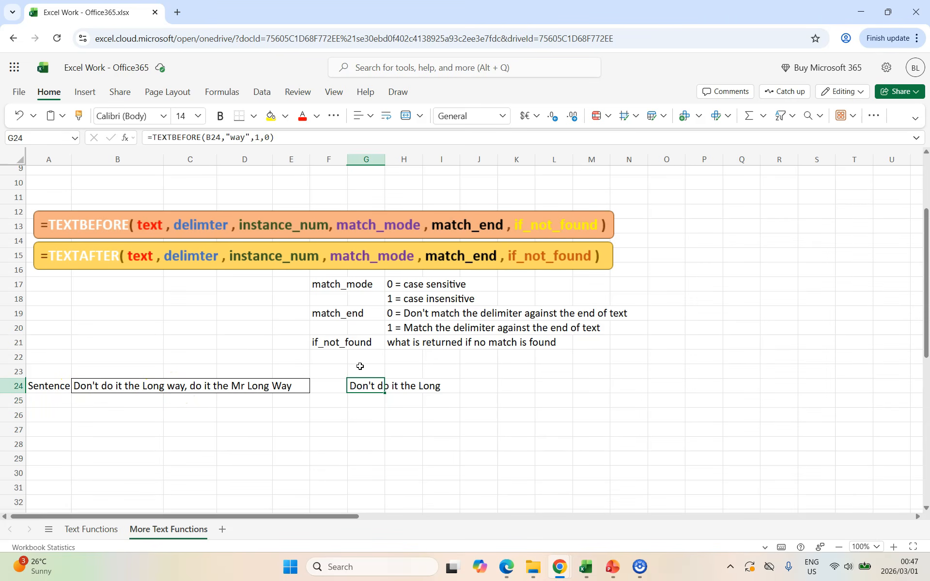
click(236, 138)
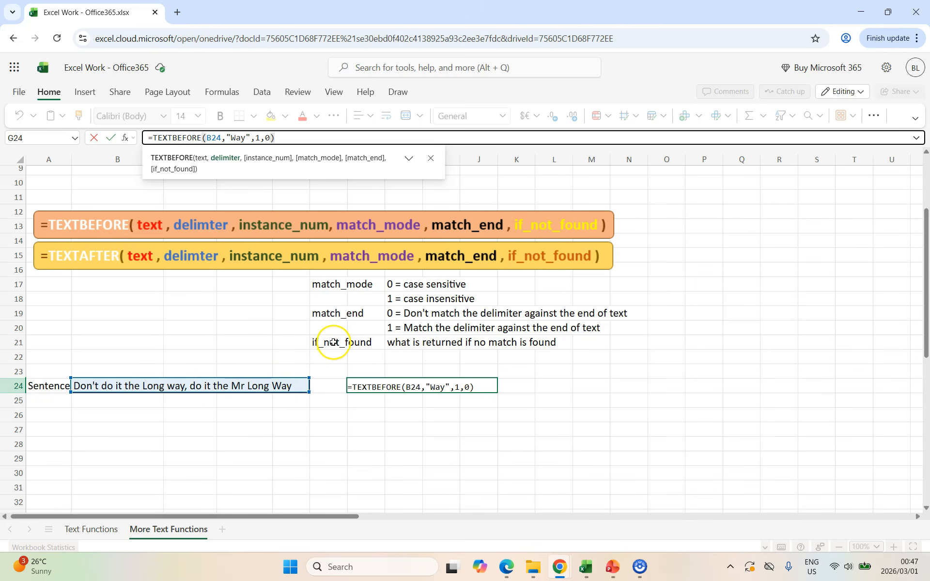
key(Return)
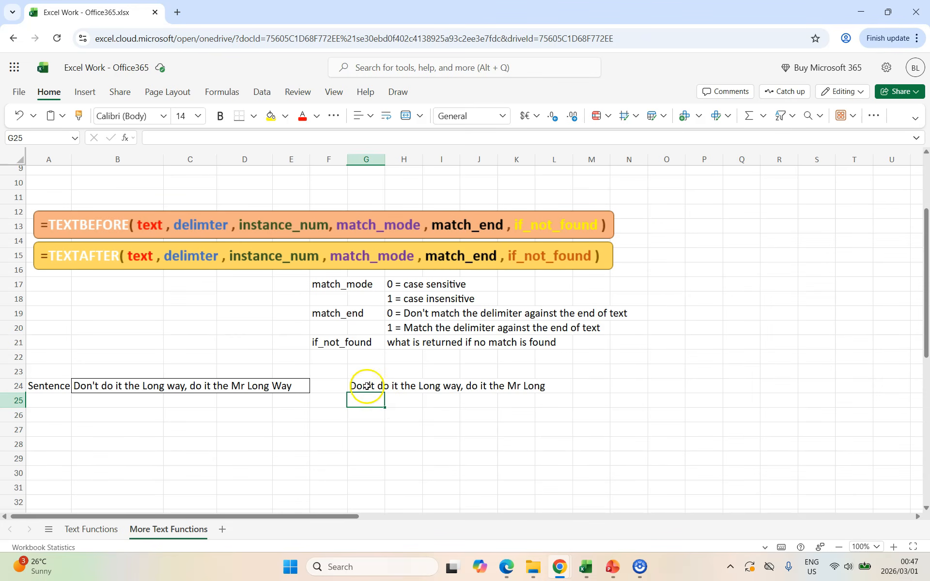
Step: Set the match mode in the G24 formula to 1 for a case-insensitive match
click(367, 386)
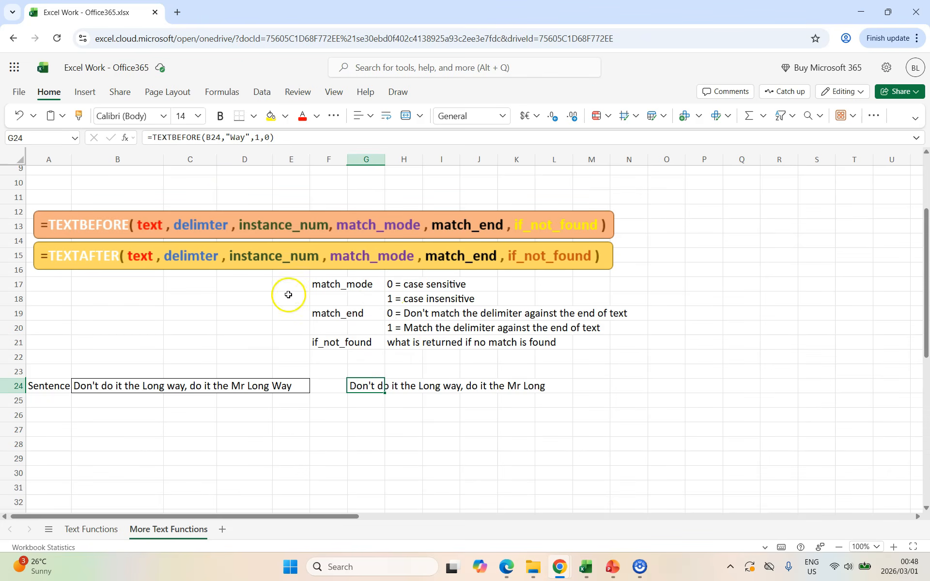
click(271, 137)
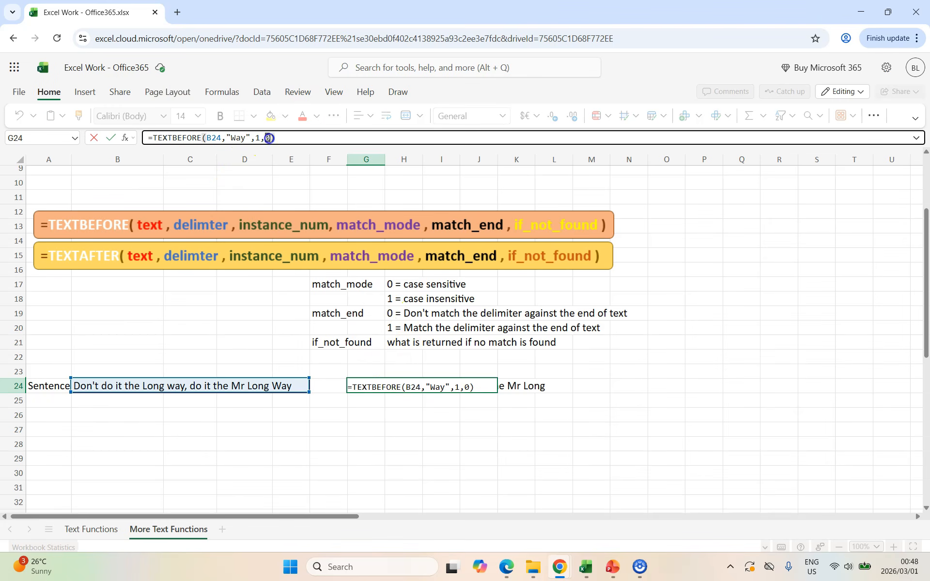
key(BackSpace)
text(1)
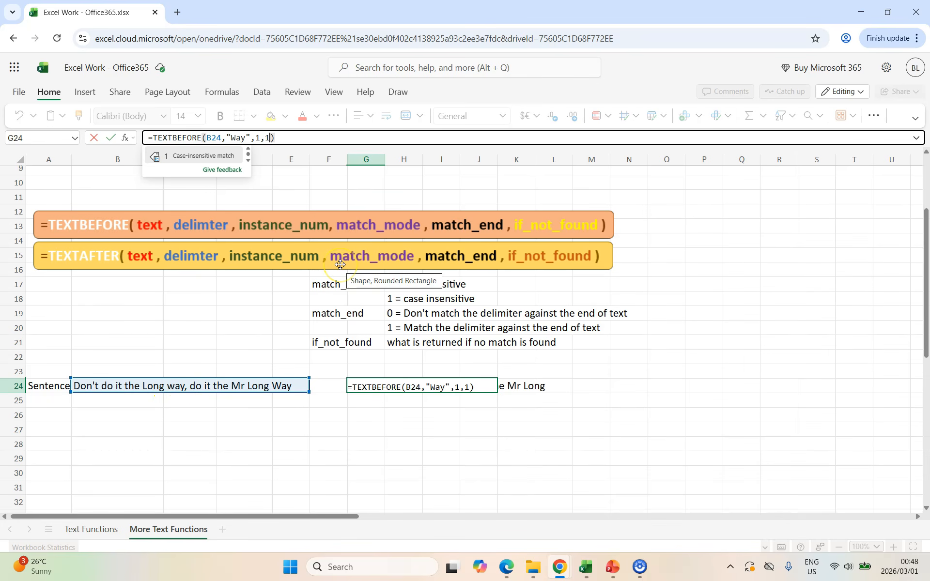
key(Return)
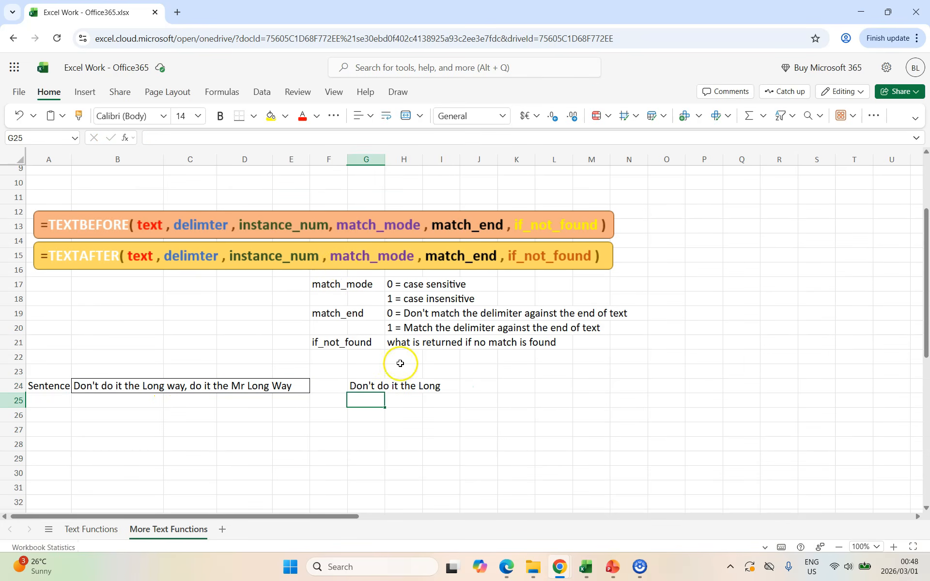
Step: Change the delimiter in the G24 TEXTBEFORE formula to "WAY" in all capitals
click(357, 385)
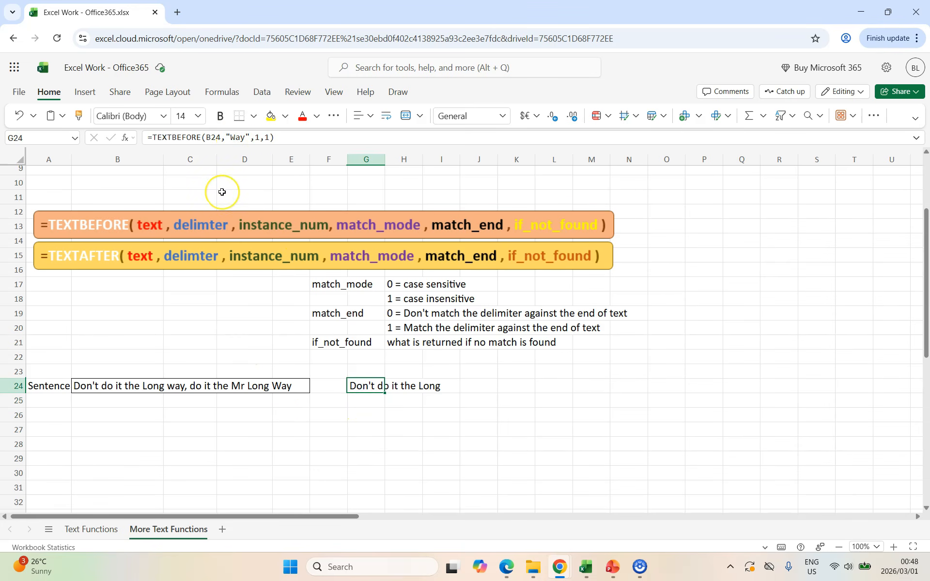
click(243, 138)
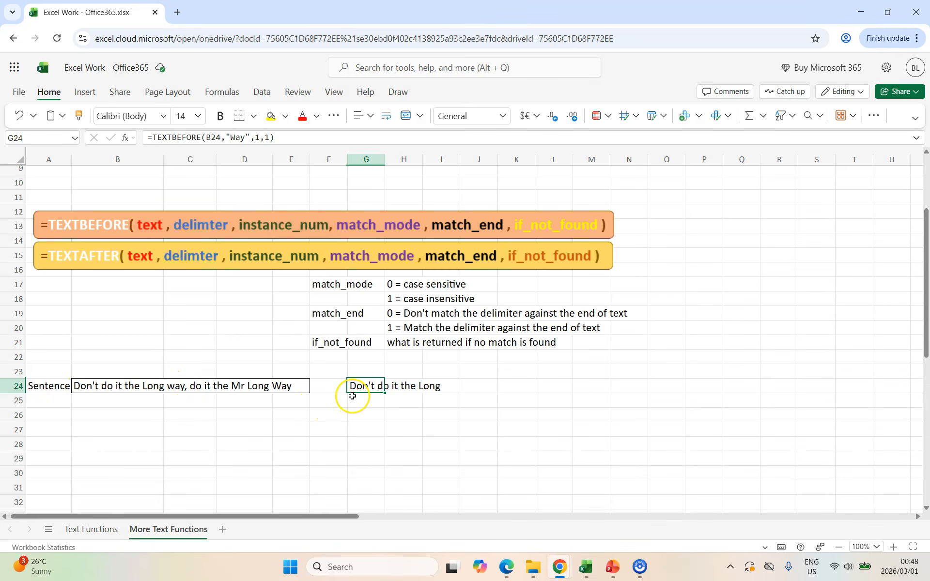
double_click(237, 138)
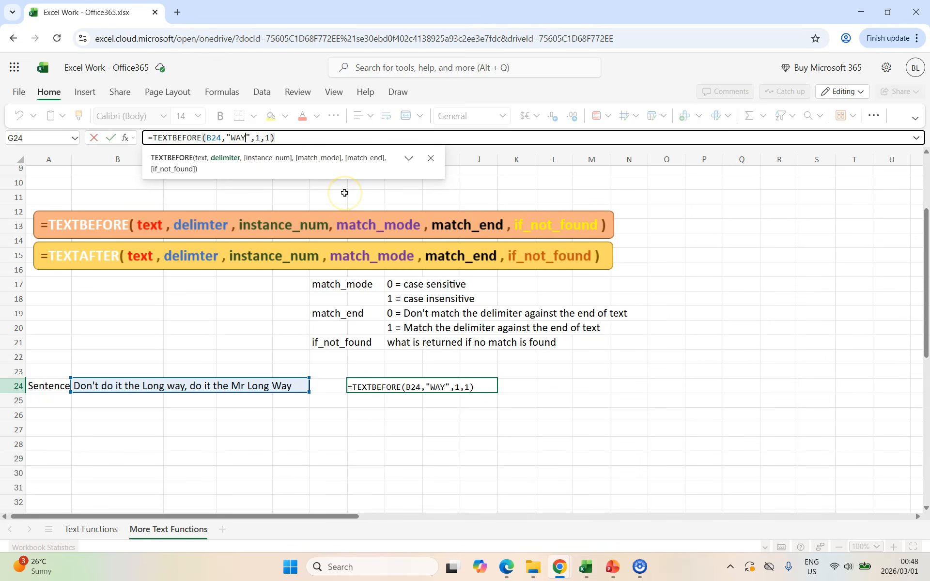
key(Return)
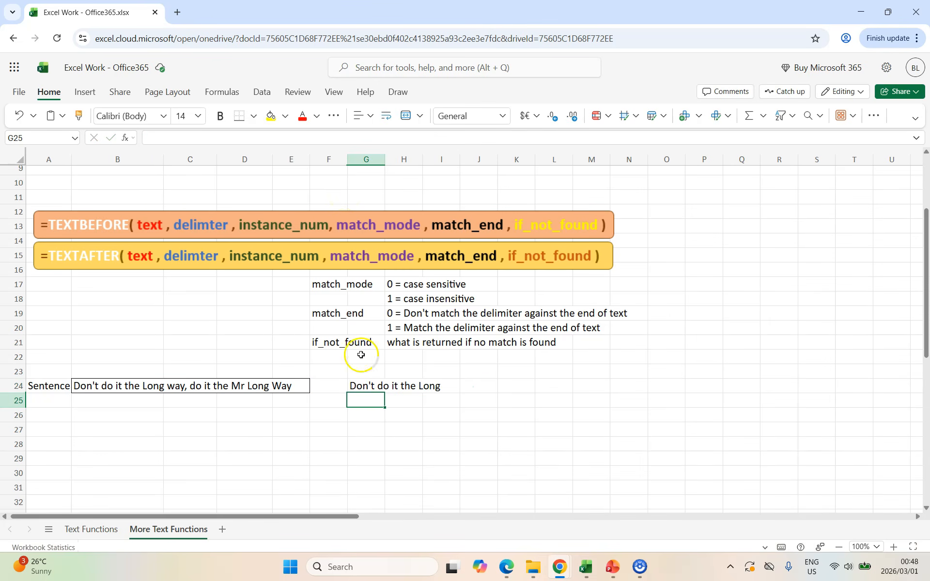
Step: Set the match mode in the G24 formula to 0 for a case-sensitive match
click(362, 383)
double_click(268, 137)
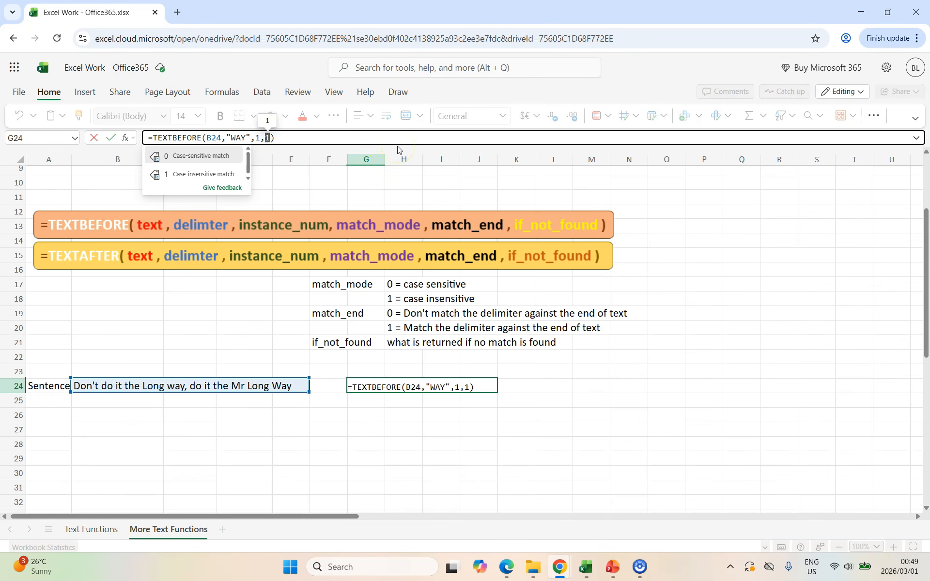
text(0)
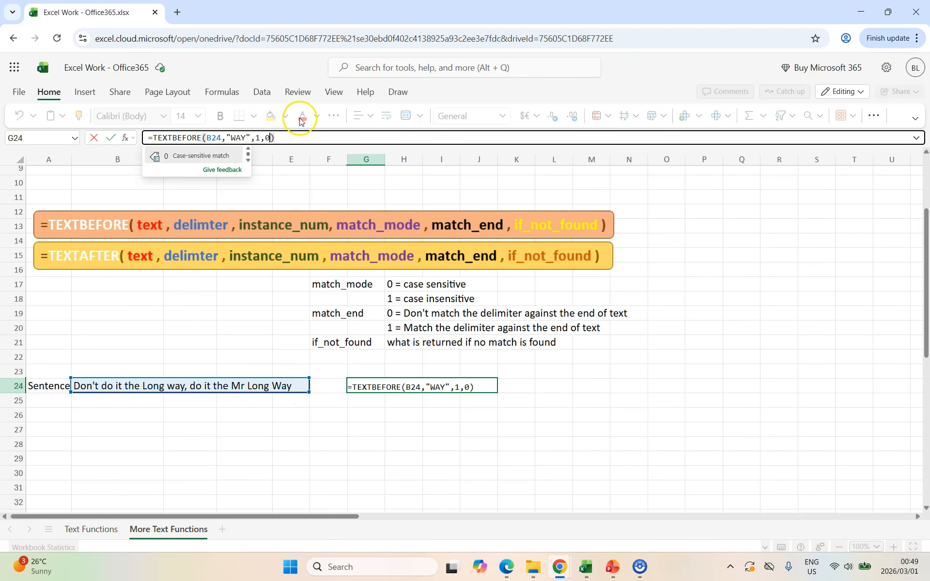
click(318, 144)
key(Return)
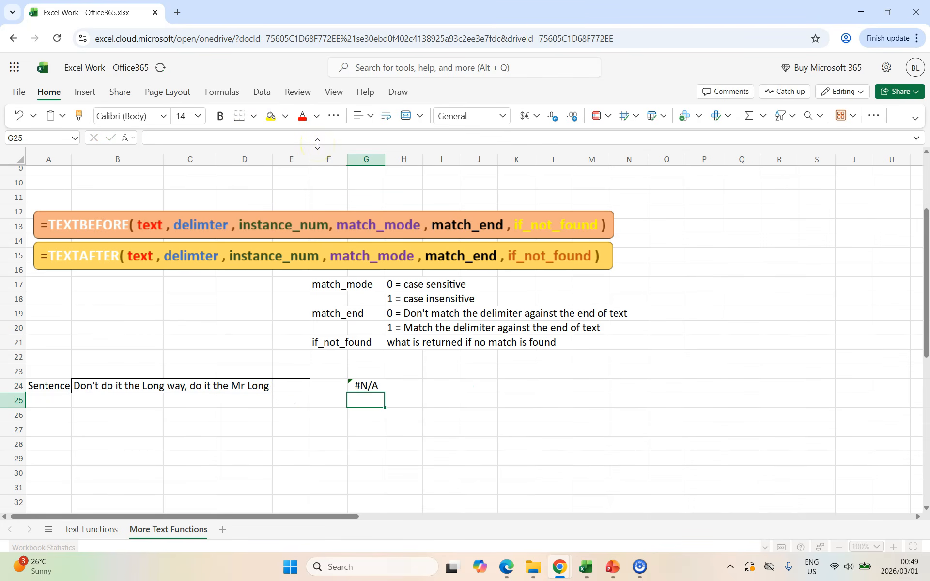
Step: Add a match_end argument of 1 to the G24 formula so the delimiter matches against the end of the text
click(366, 386)
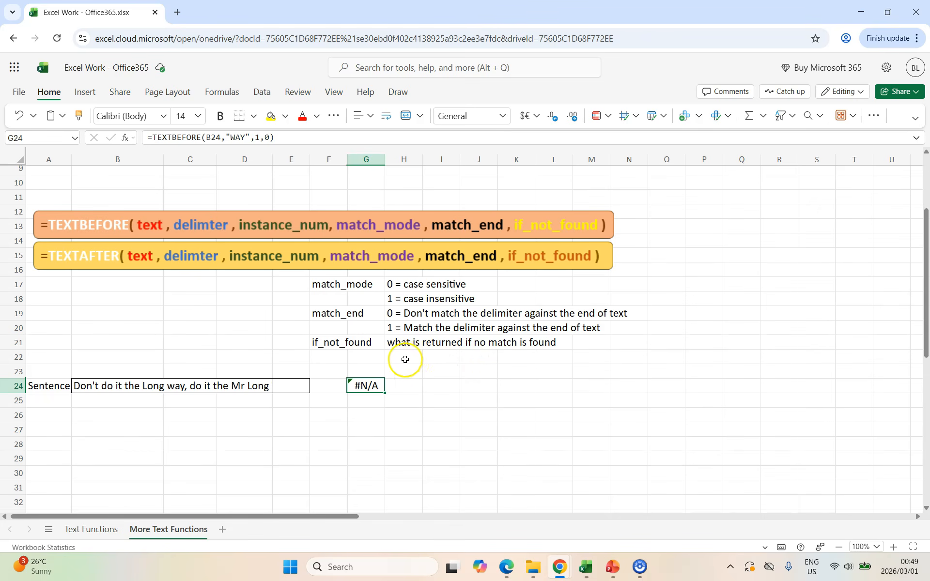
drag(361, 357, 323, 312)
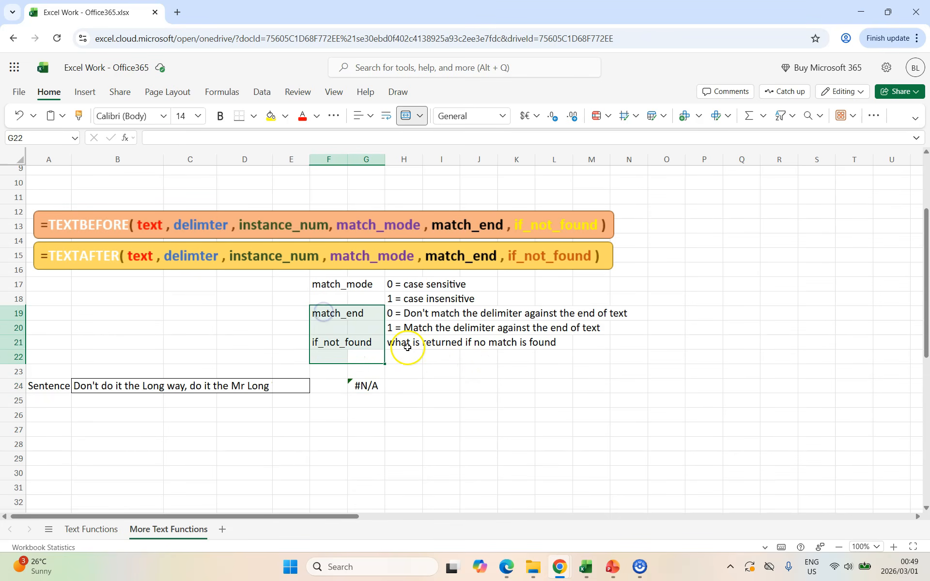
click(331, 313)
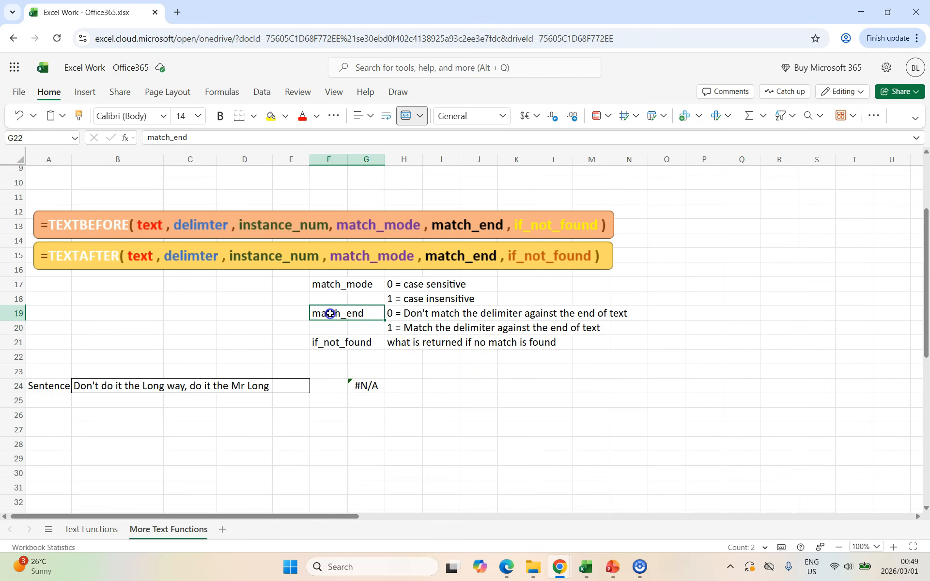
click(369, 385)
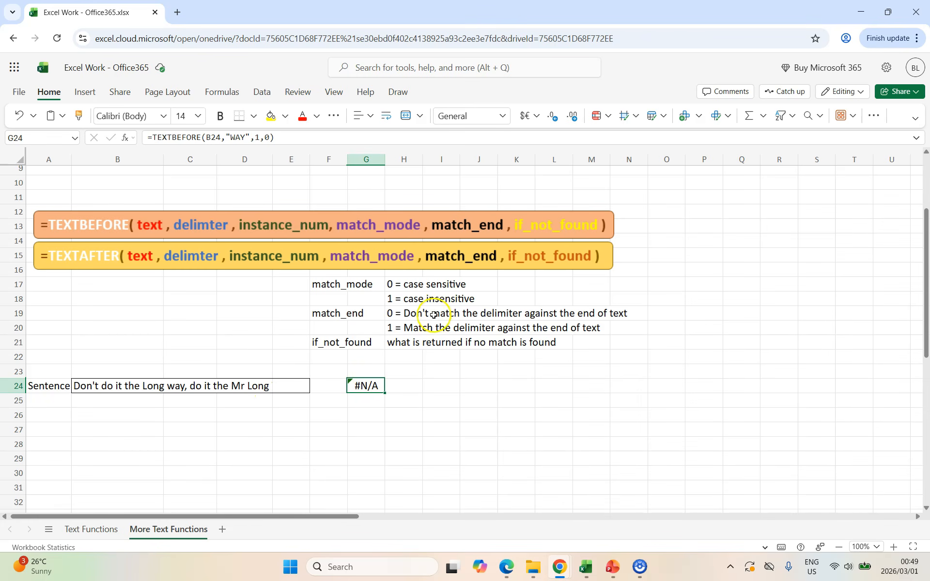
click(269, 137)
text(,1)
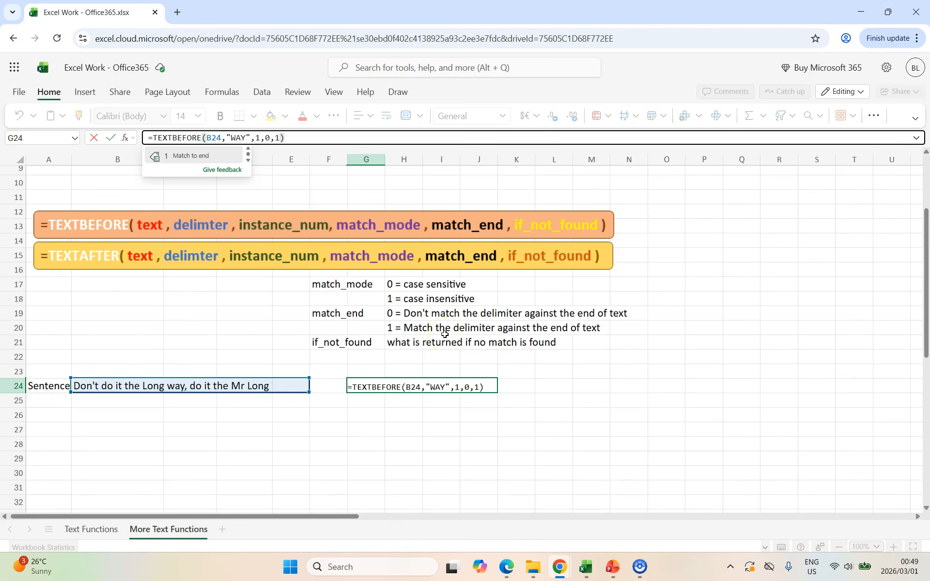
key(Tab)
key(Return)
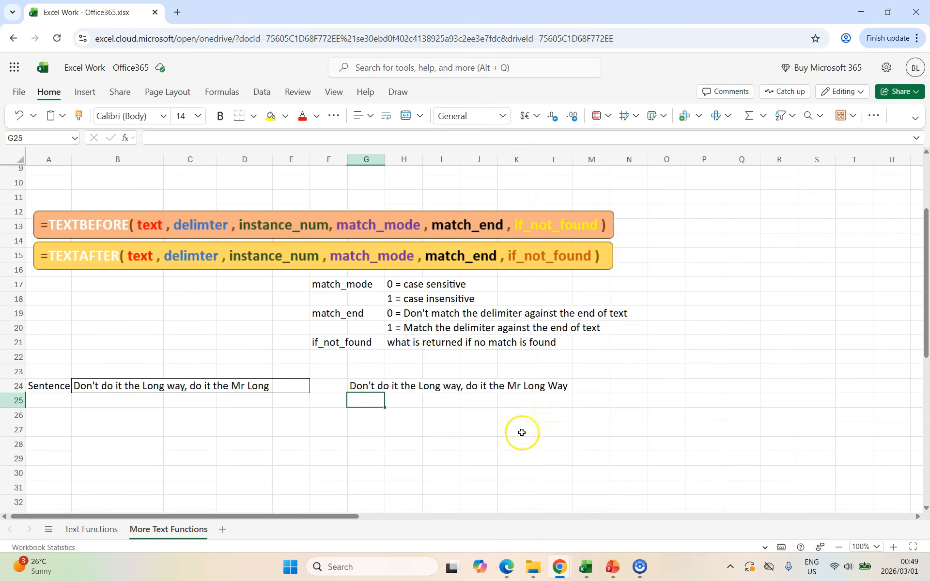
Step: Set the match_end argument in the G24 formula to 0 so the delimiter does not match the end of the text
click(369, 383)
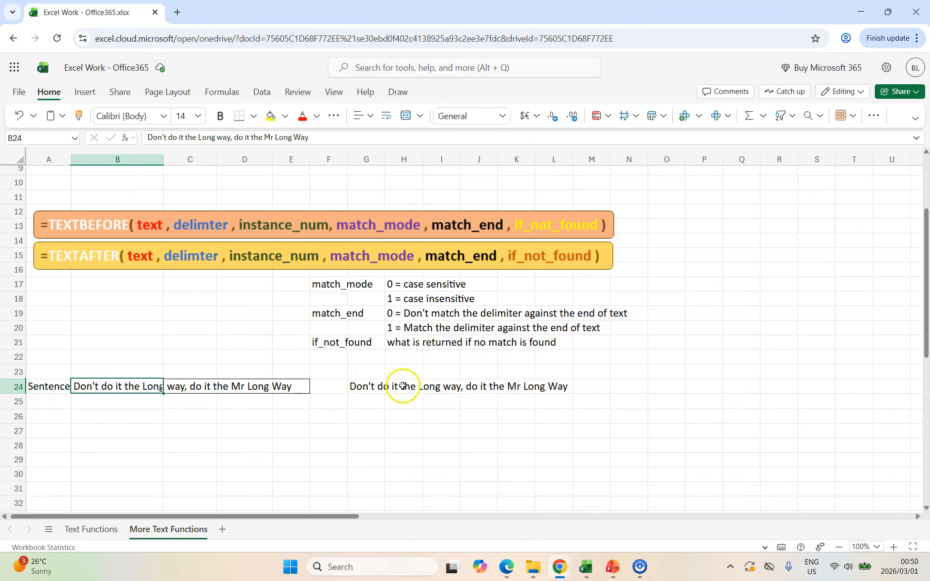
click(368, 388)
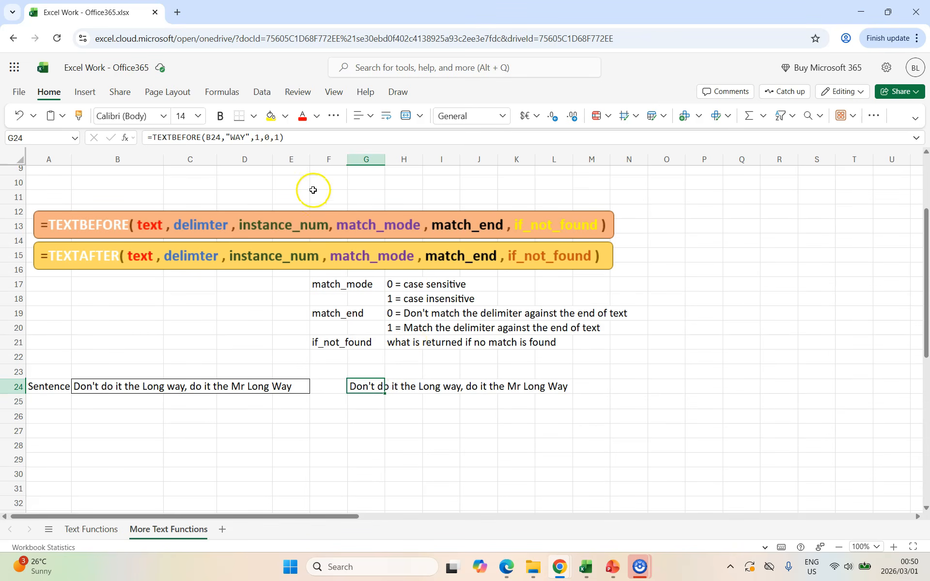
click(275, 138)
key(BackSpace)
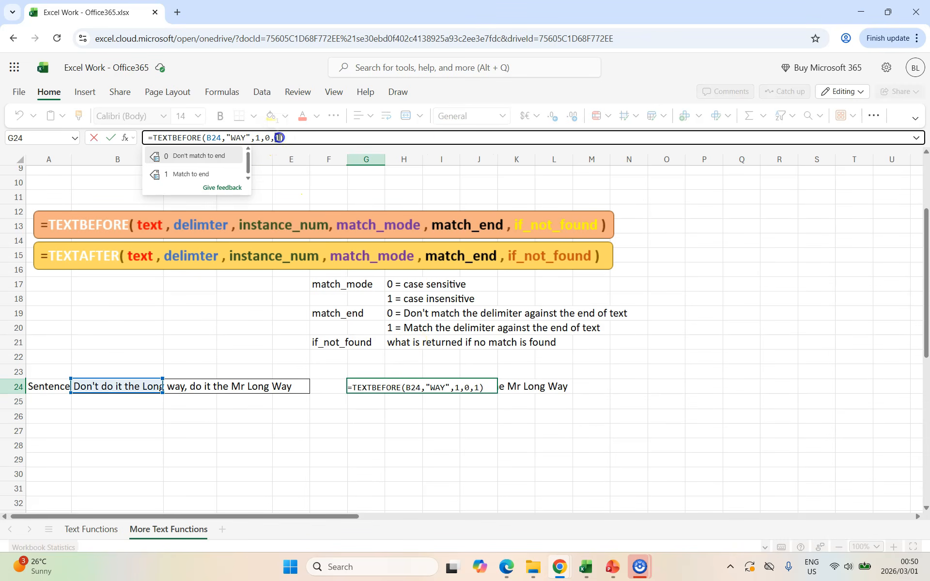
text(0)
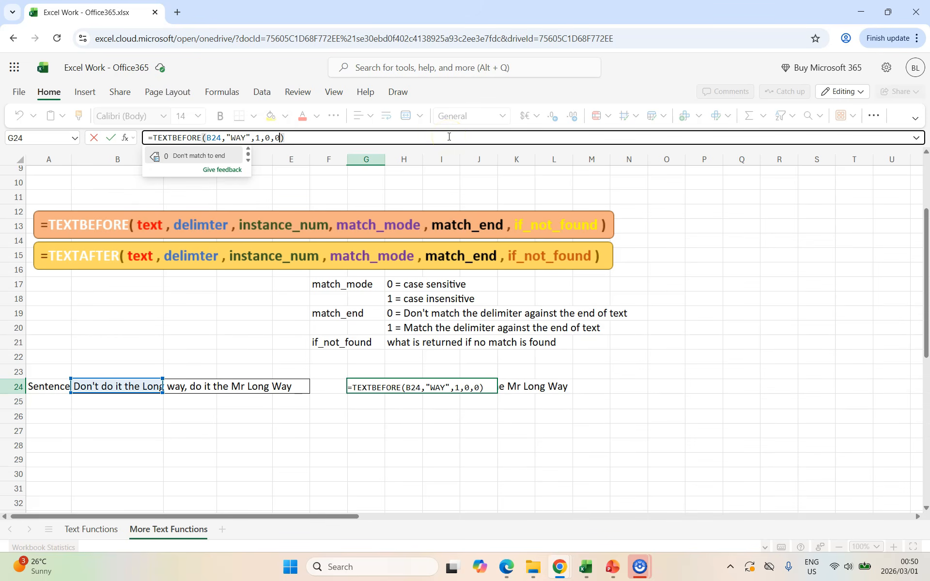
key(Return)
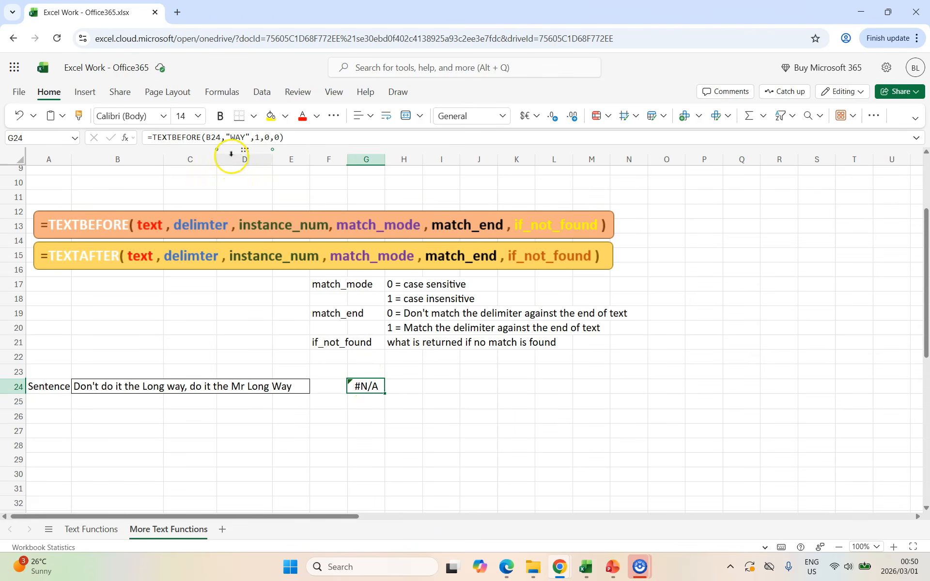
double_click(239, 138)
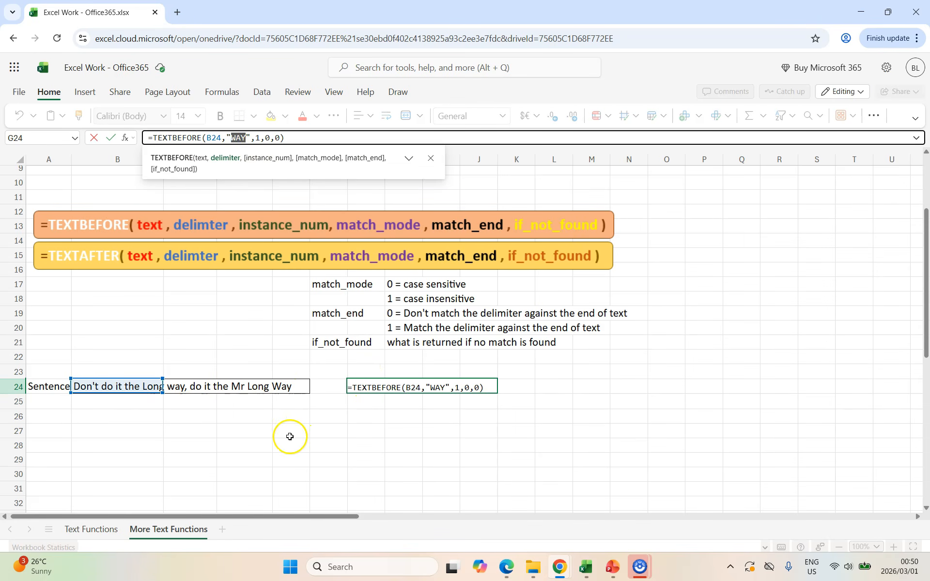
key(Return)
Step: Add "not found" as the if_not_found argument of the TEXTBEFORE formula in G24
click(363, 385)
click(318, 336)
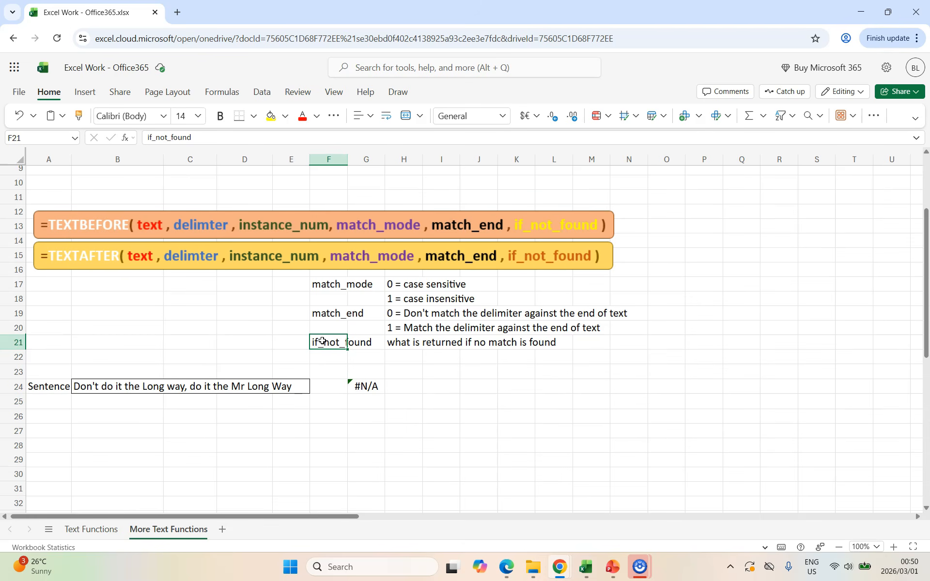
click(363, 386)
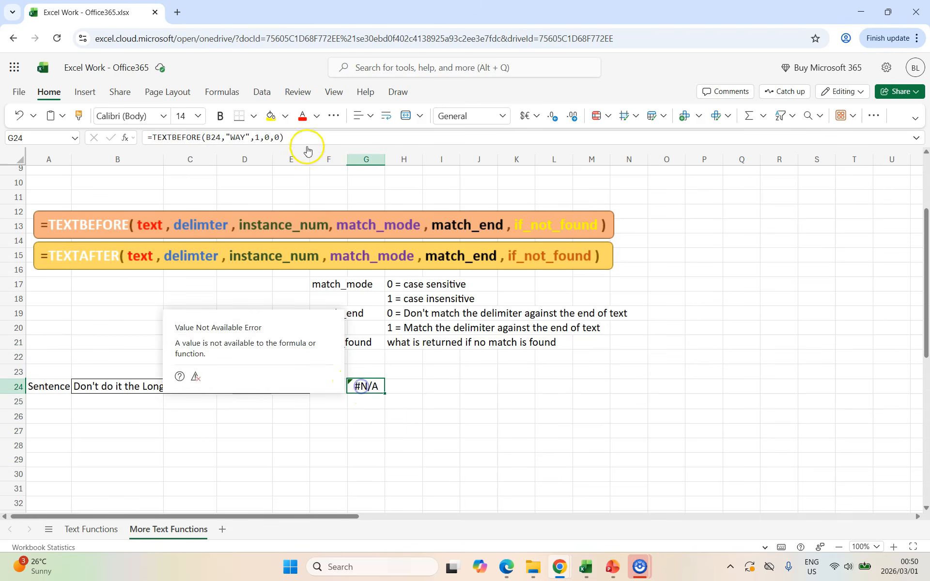
click(278, 138)
text(,"not found)
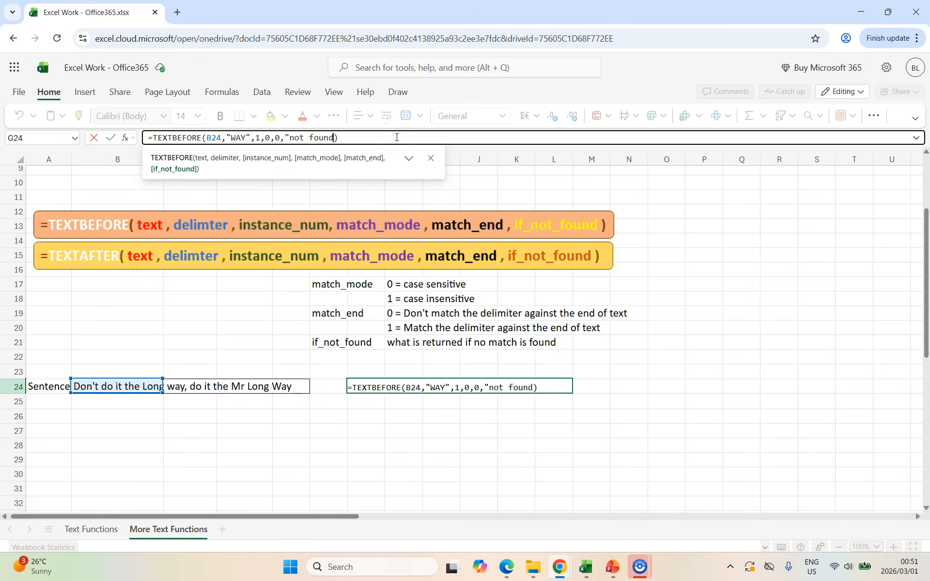
double_click(212, 140)
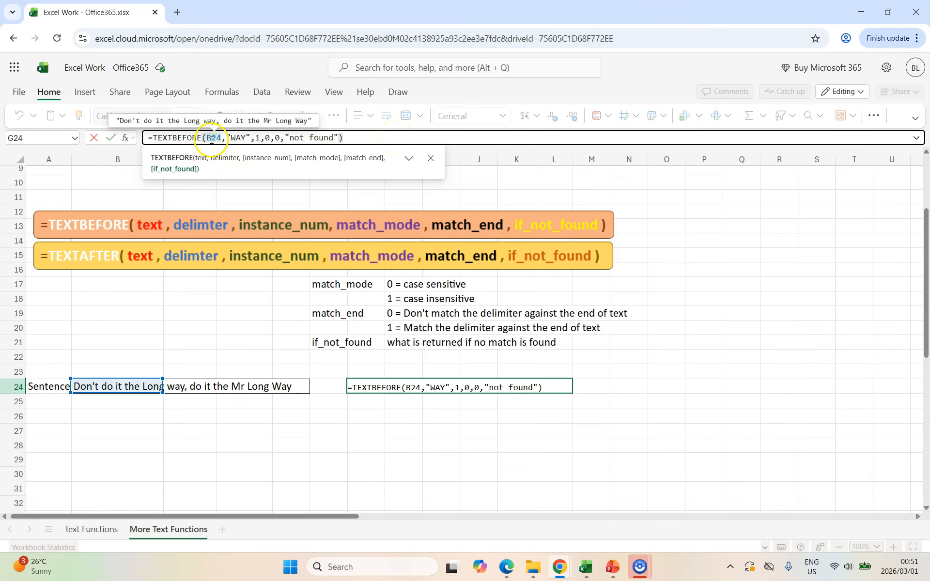
double_click(240, 138)
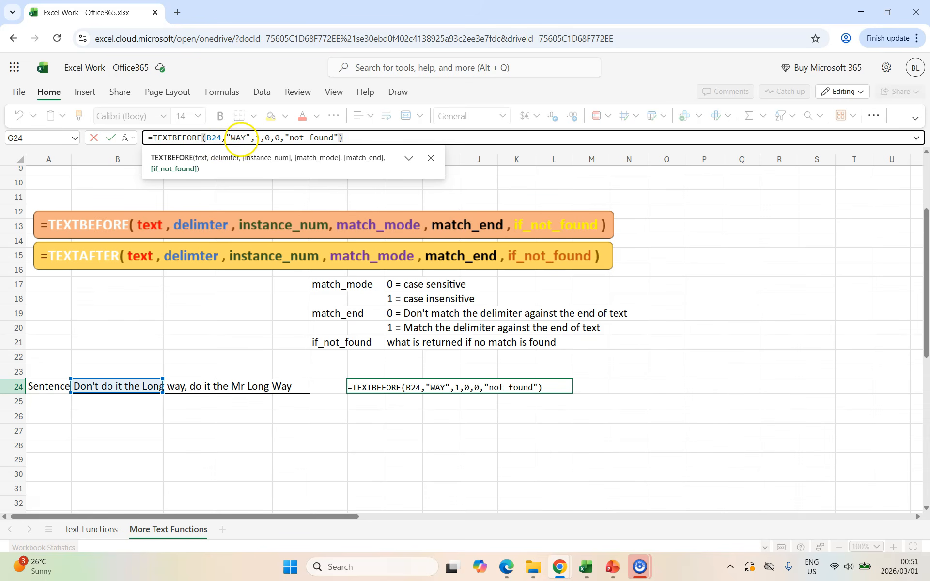
click(257, 140)
key(Return)
Step: Change the delimiter in the G24 formula to "Way" with only the W capitalised
click(367, 387)
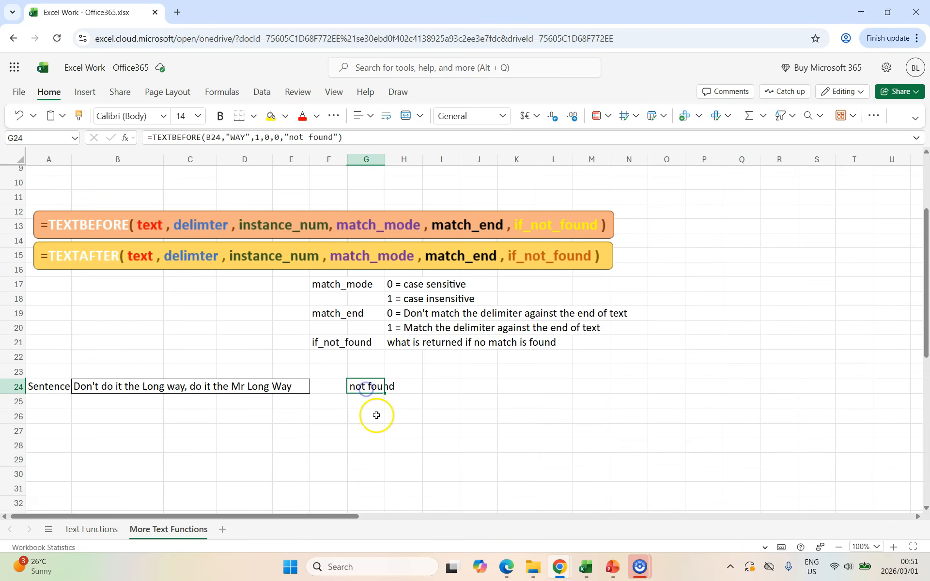
double_click(232, 138)
text(W)
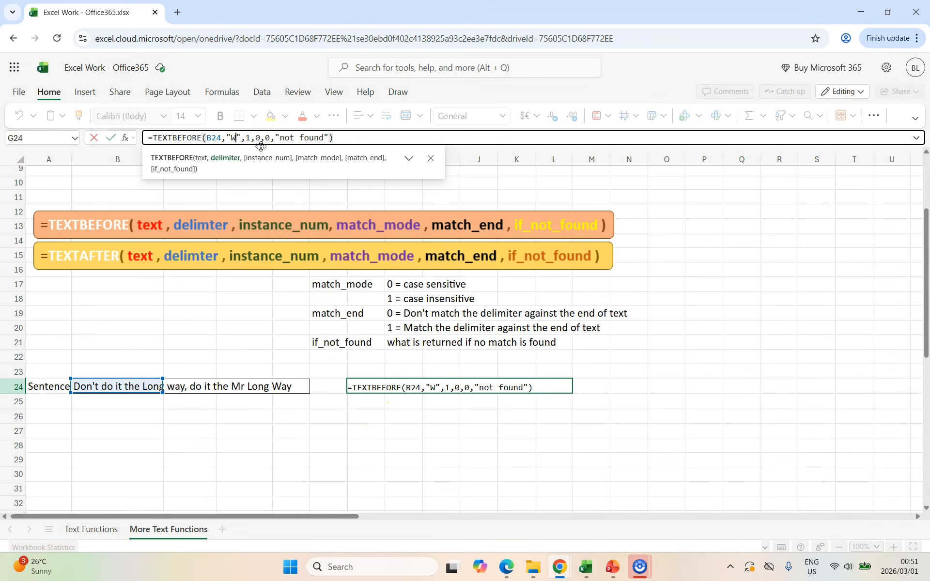
text(ay)
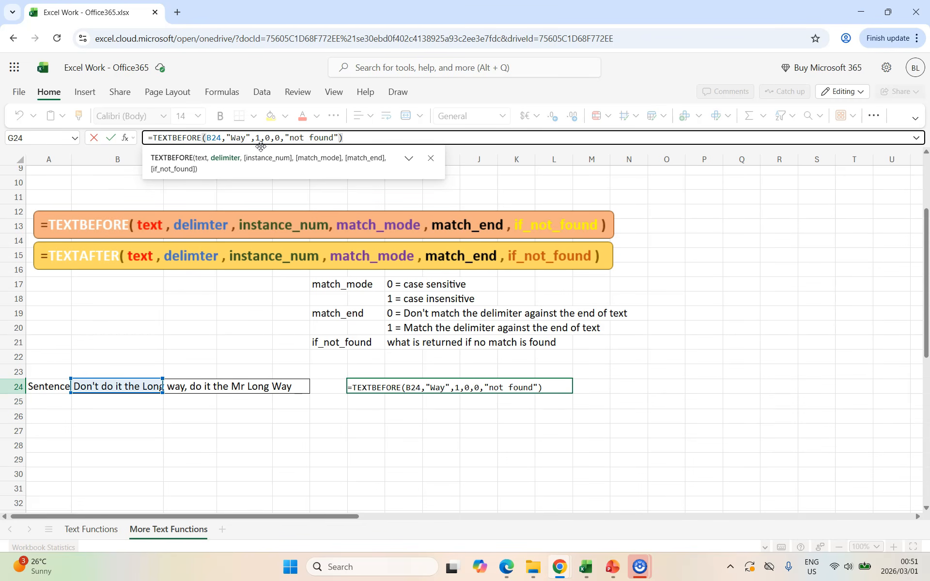
key(Return)
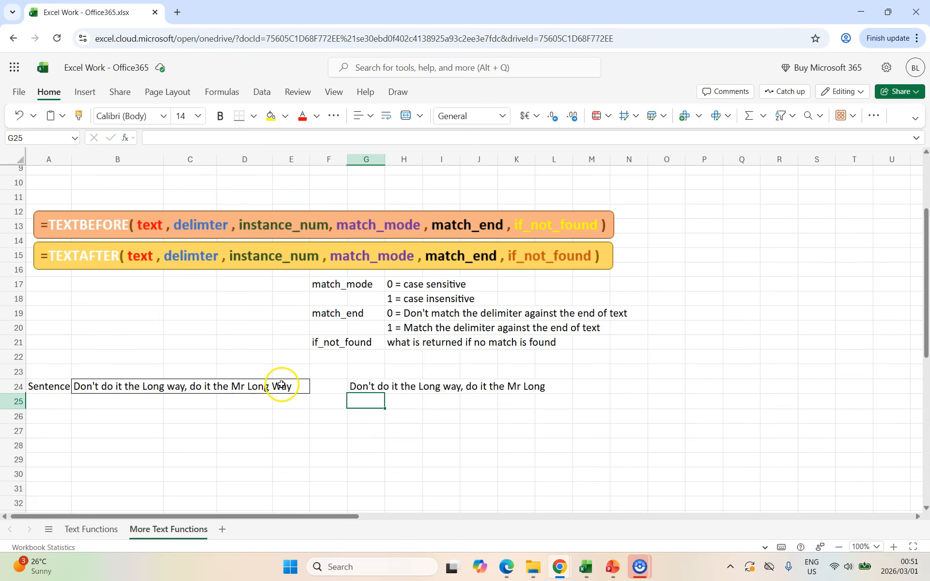
Step: Extract the text after the first "do" of the B24 sentence into G25, using =TEXTAFTER(B24,"do",1)
click(364, 386)
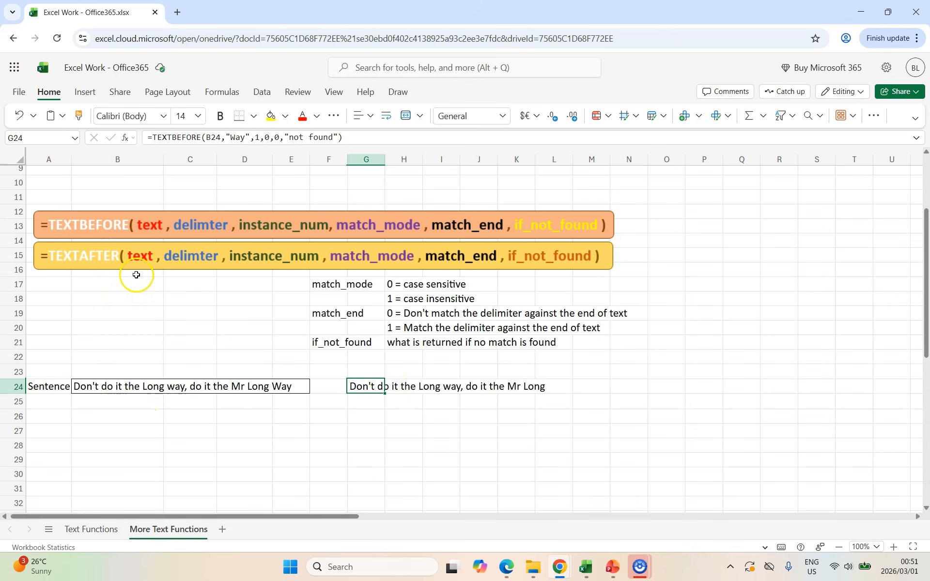
key(Down)
text(=te)
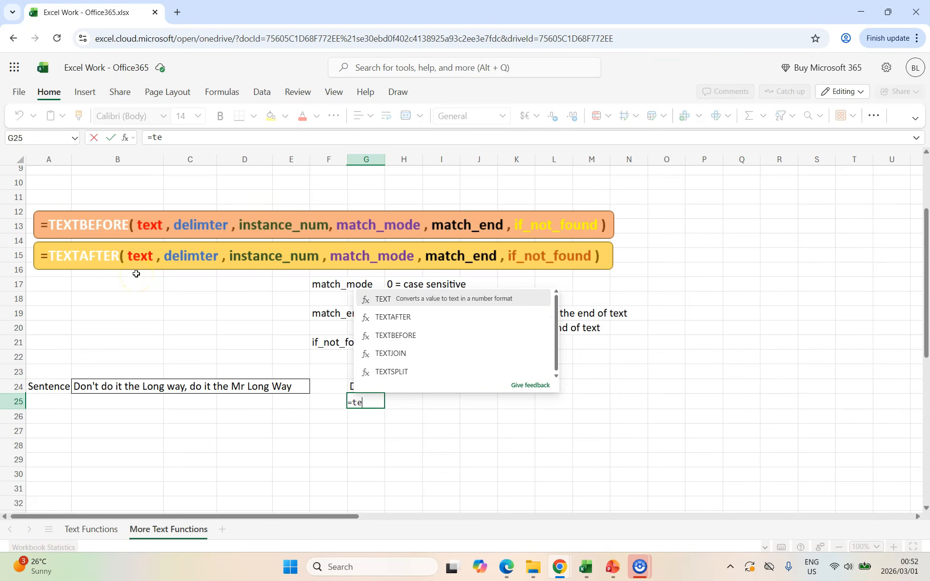
text(xtafter()
click(110, 390)
text(,)
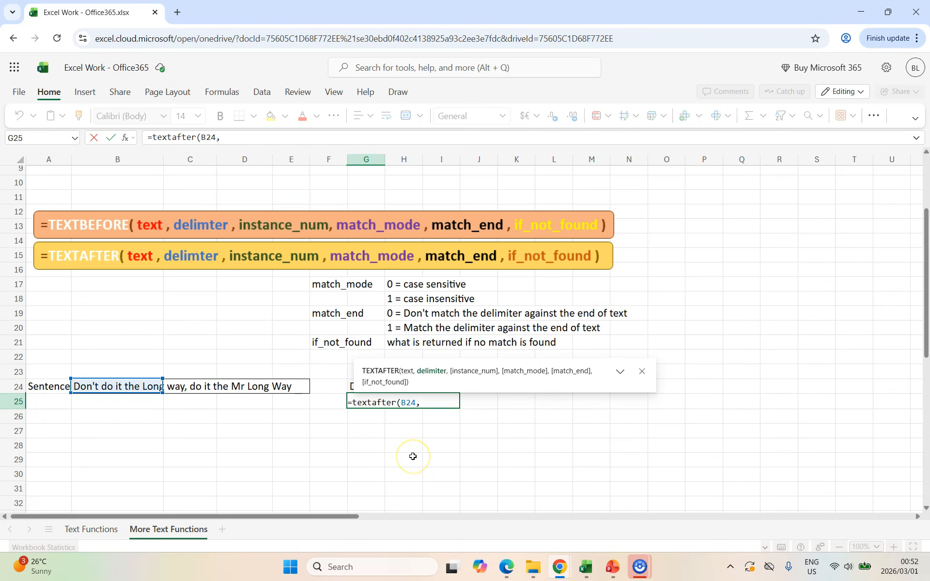
text("do",1))
key(Return)
key(Up)
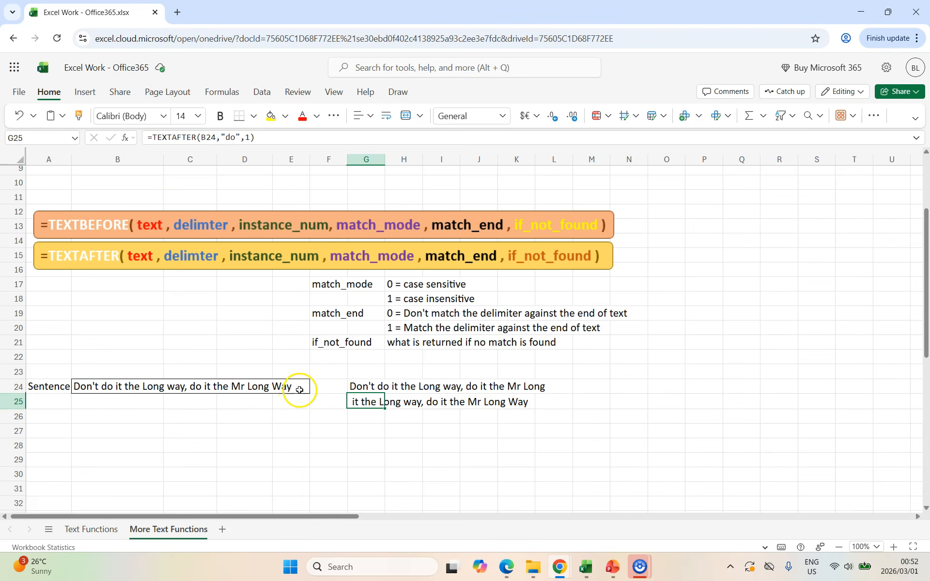
Step: Add a match mode of 1 to the G25 formula for a case-insensitive match
click(252, 139)
text(,1)
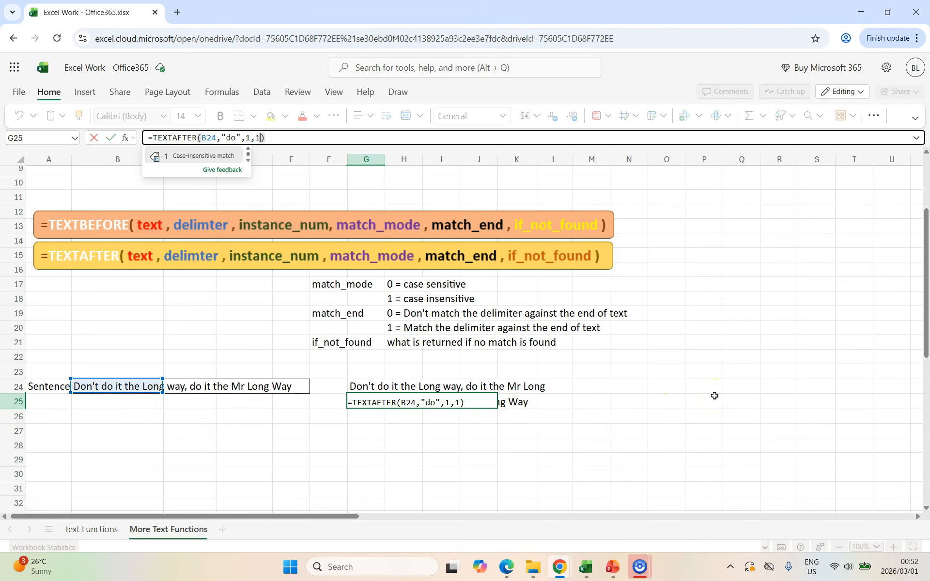
key(Return)
key(Return)
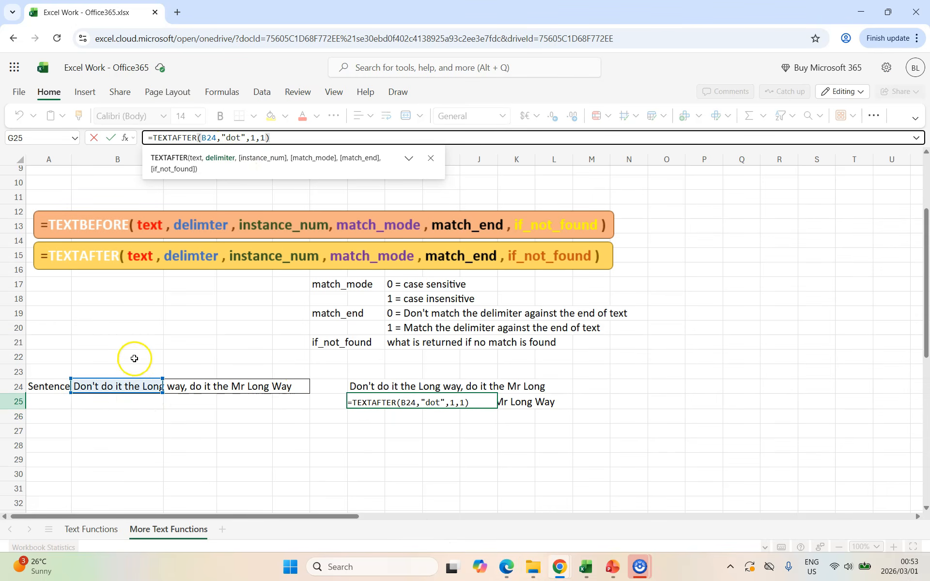
Step: Complete the G25 formula with match_end and if_not_found arguments as =TEXTAFTER(B24,"dot",1,1,0,"no dot")
click(266, 138)
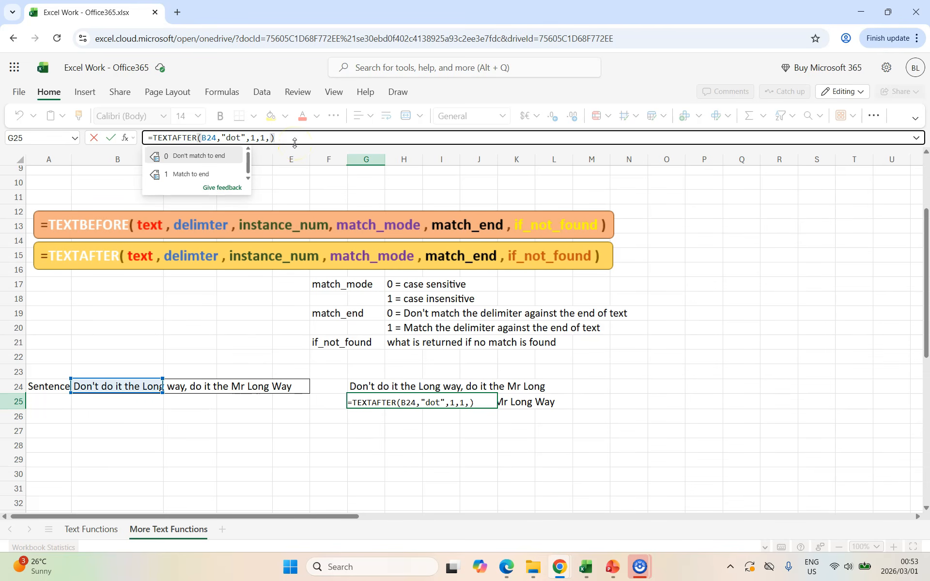
text(0,)
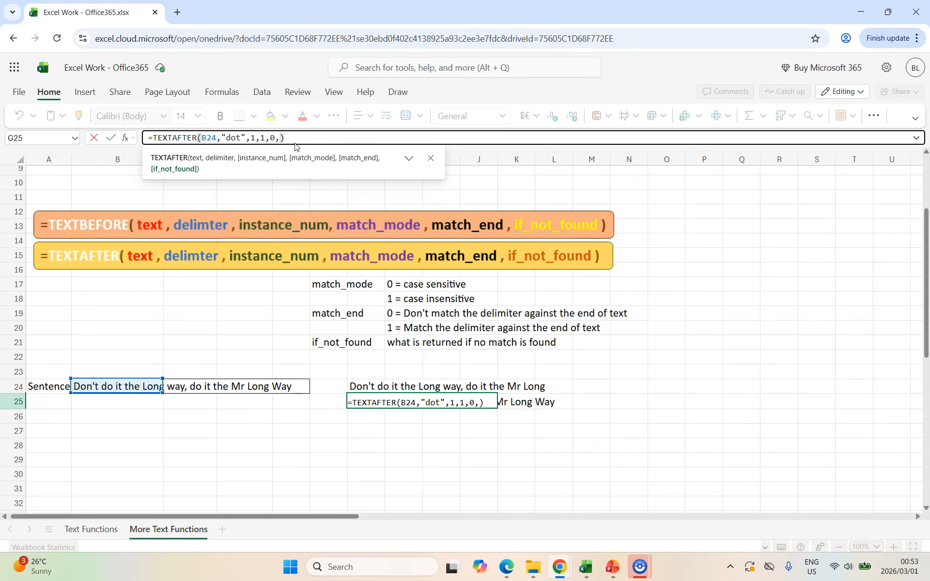
text("no dot")
key(ctrl+Return)
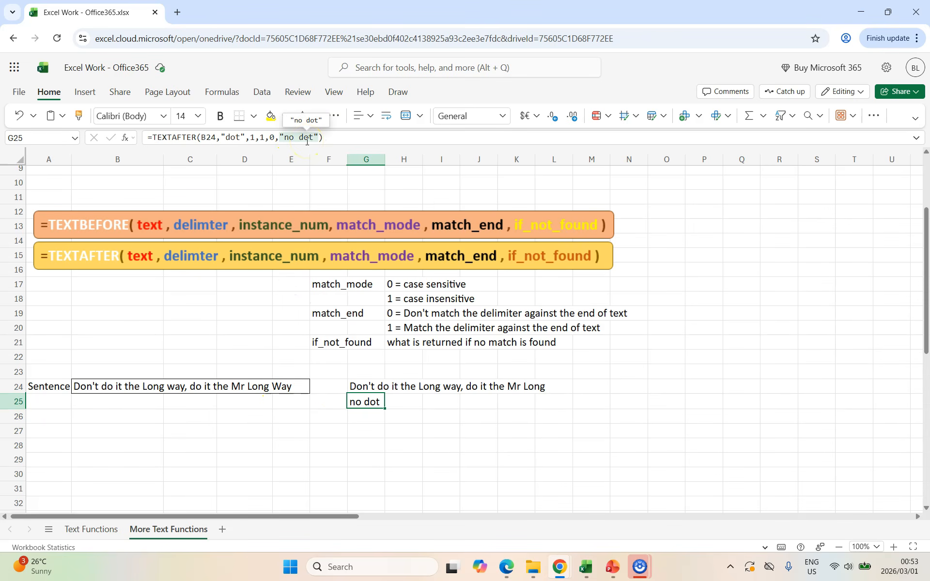
scroll(291, 307, up, 3)
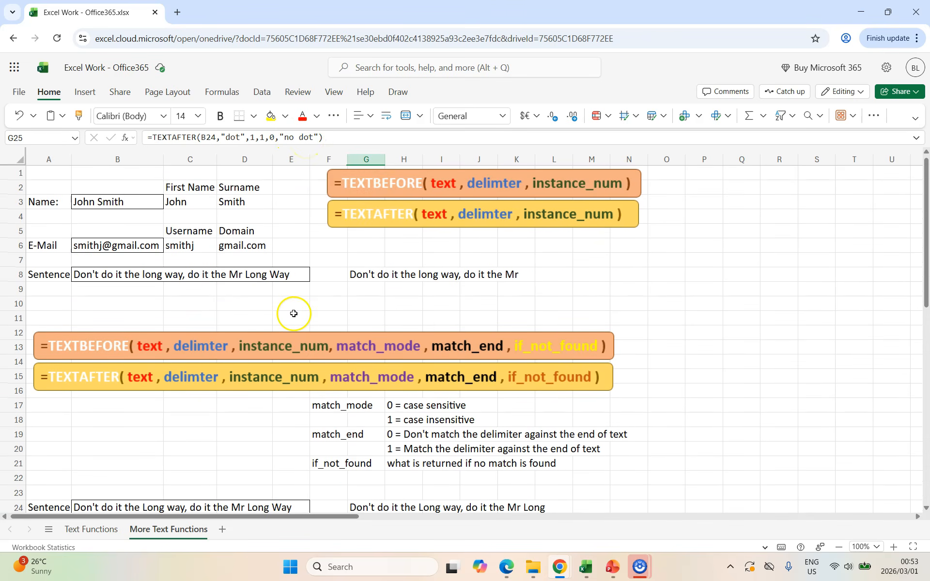